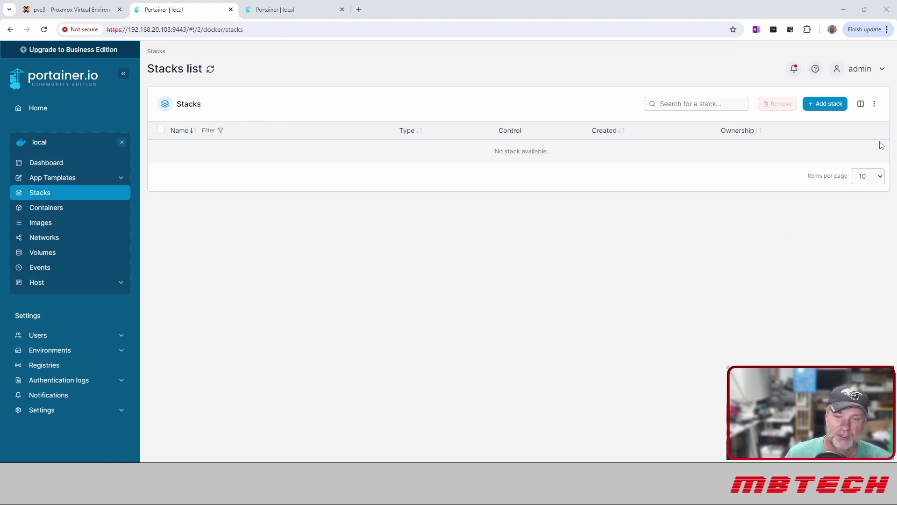
# Step: Create a new stack named dashy and paste in the Dashy compose definition using image lissy93/dashy:latest and port mapping 8295:8080
pyautogui.click(829, 104)
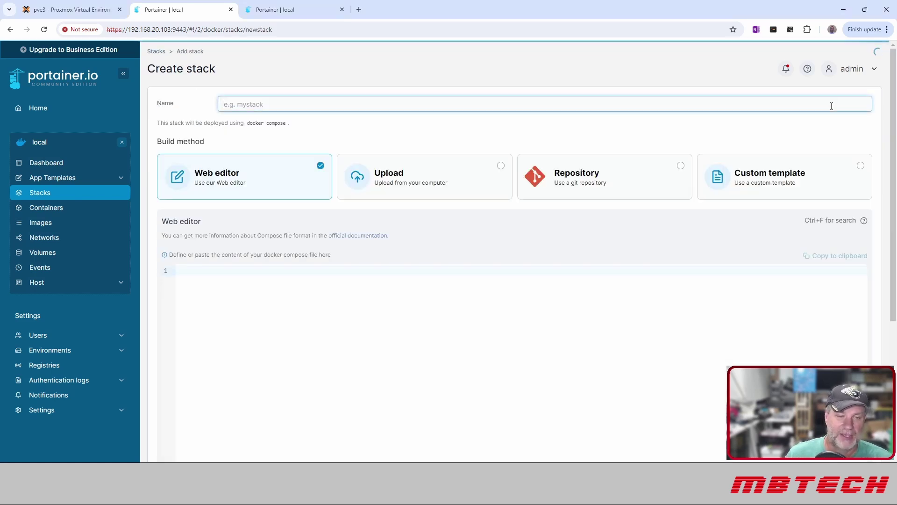
pyautogui.click(259, 99)
pyautogui.write('dashy')
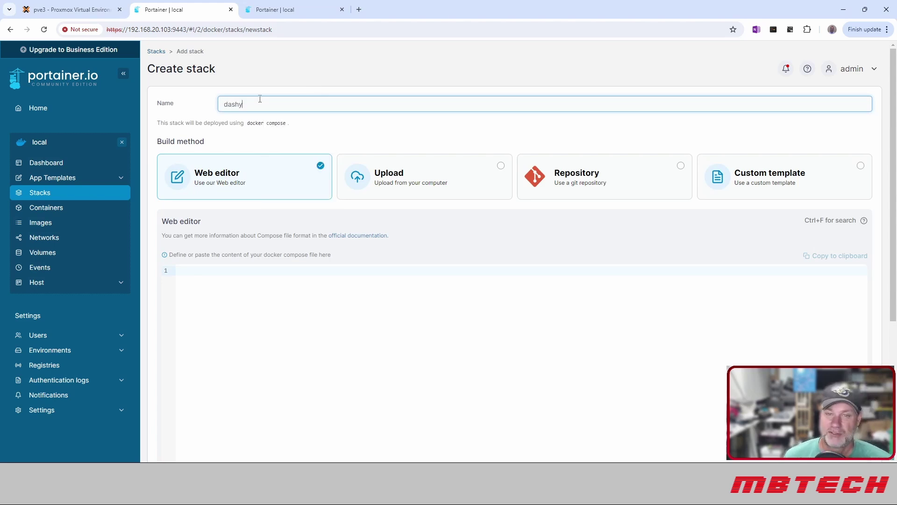
pyautogui.click(371, 283)
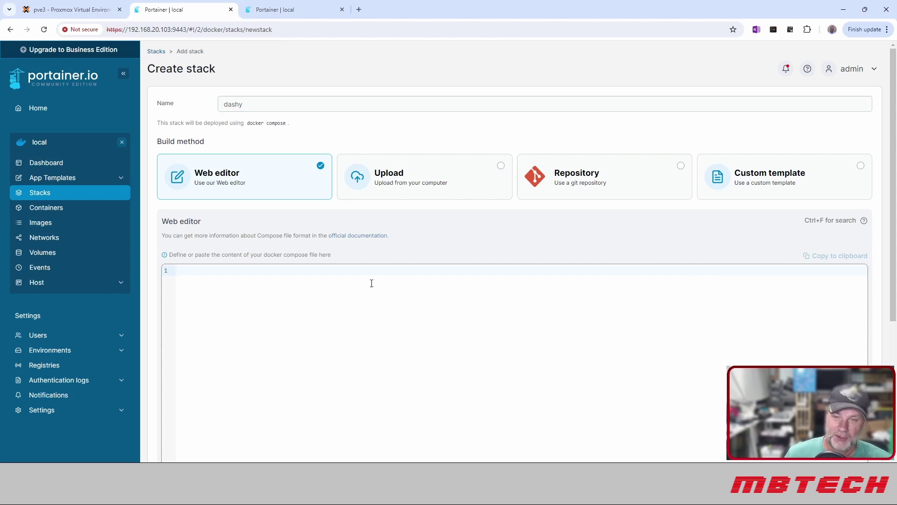
pyautogui.rightClick(227, 276)
pyautogui.click(253, 162)
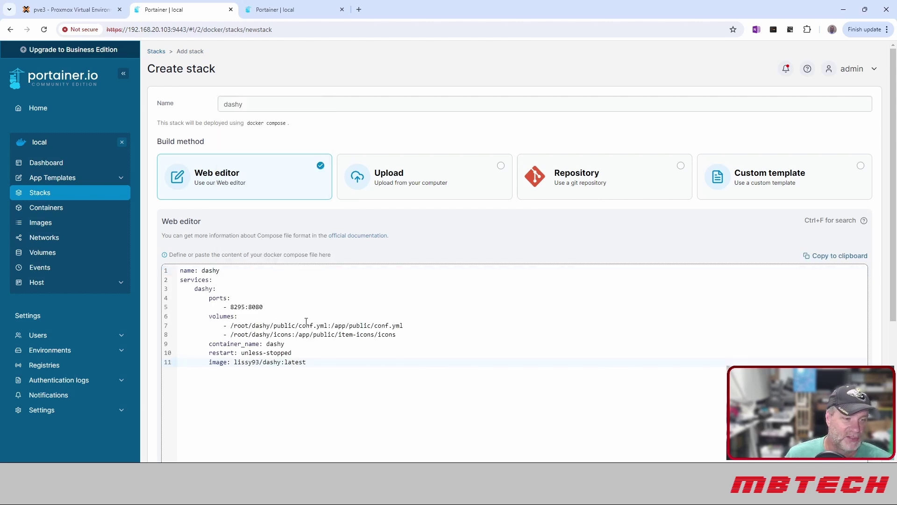
# Step: Examine the port mapping and volume paths in the pasted compose definition, along with the remaining stack options
pyautogui.scroll(-5, 306, 321)
pyautogui.scroll(5, 376, 311)
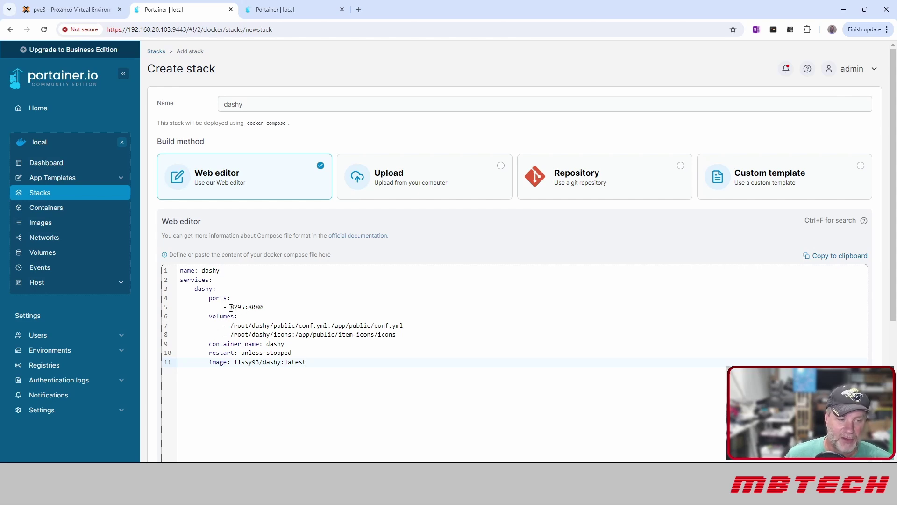
pyautogui.moveTo(230, 307); pyautogui.dragTo(246, 306)
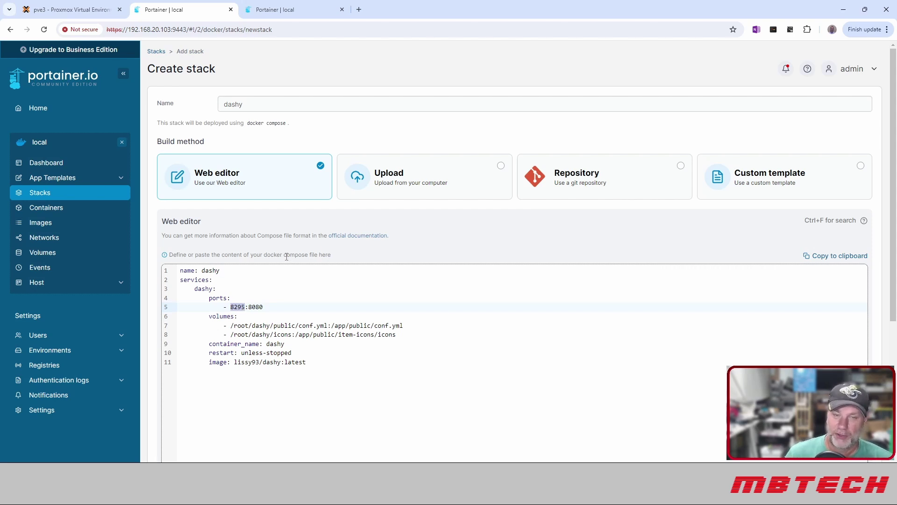
pyautogui.moveTo(262, 307); pyautogui.dragTo(251, 306)
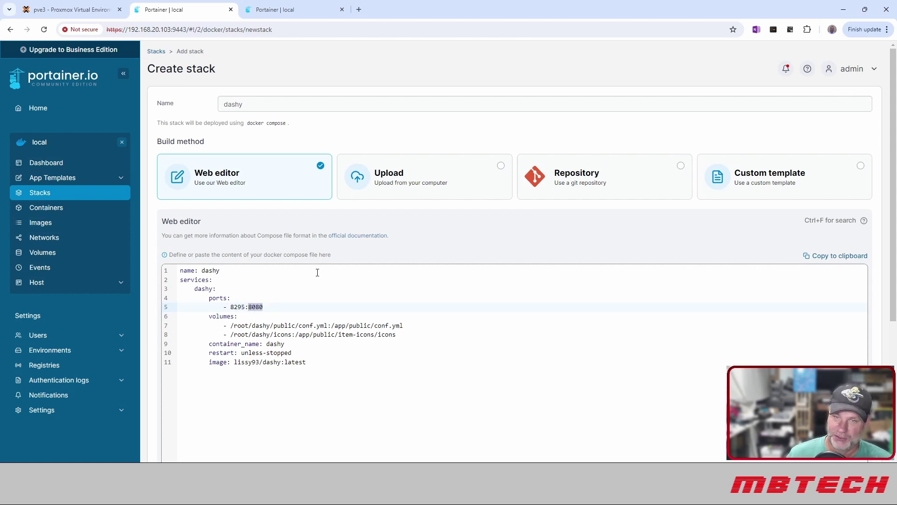
pyautogui.click(273, 326)
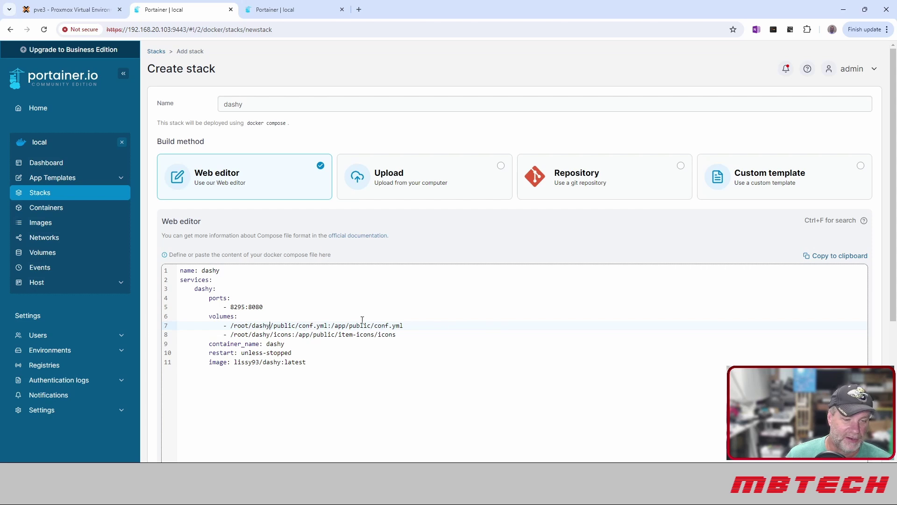
pyautogui.scroll(-3, 273, 235)
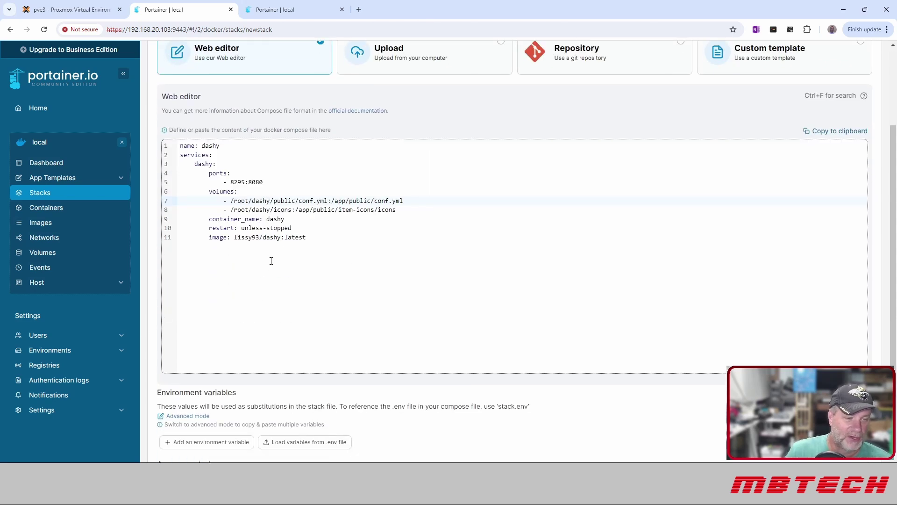
pyautogui.scroll(-4, 271, 261)
pyautogui.scroll(7, 258, 260)
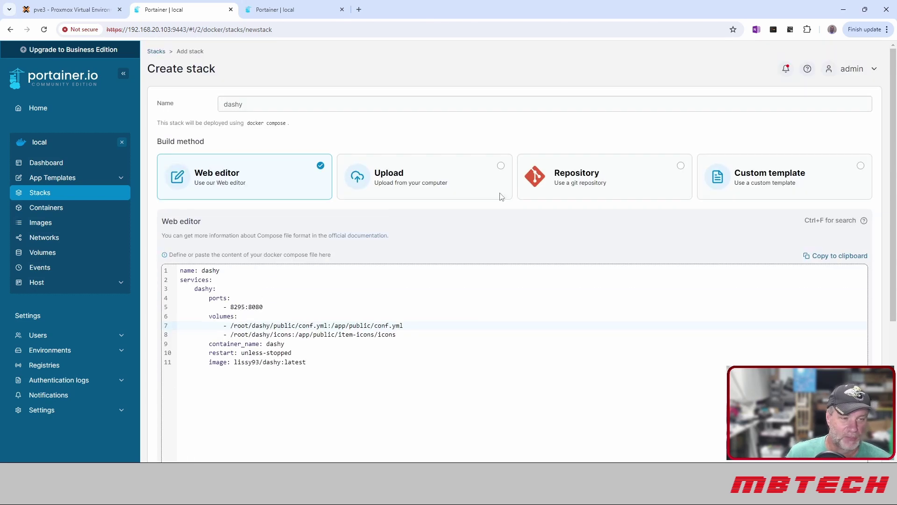
# Step: Deploy the dashy stack with access restricted to administrators and wait for the deployment
pyautogui.scroll(-6, 422, 205)
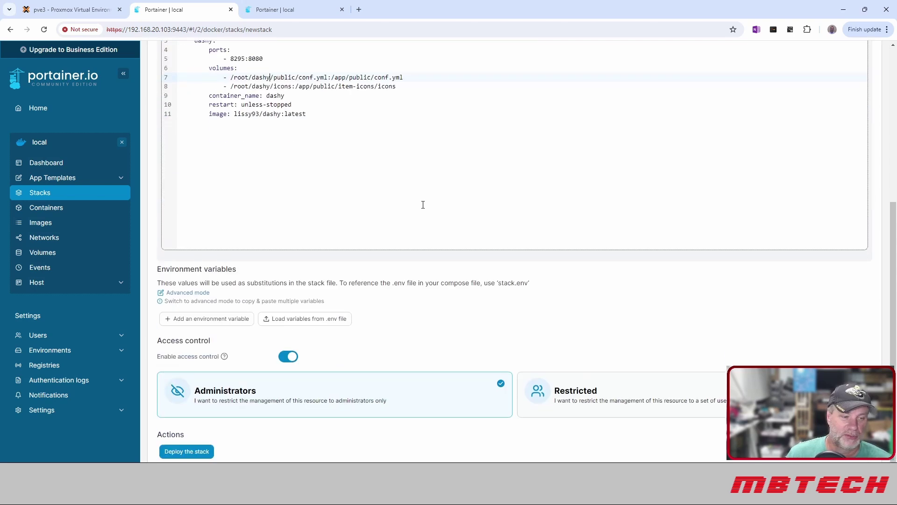
pyautogui.click(196, 450)
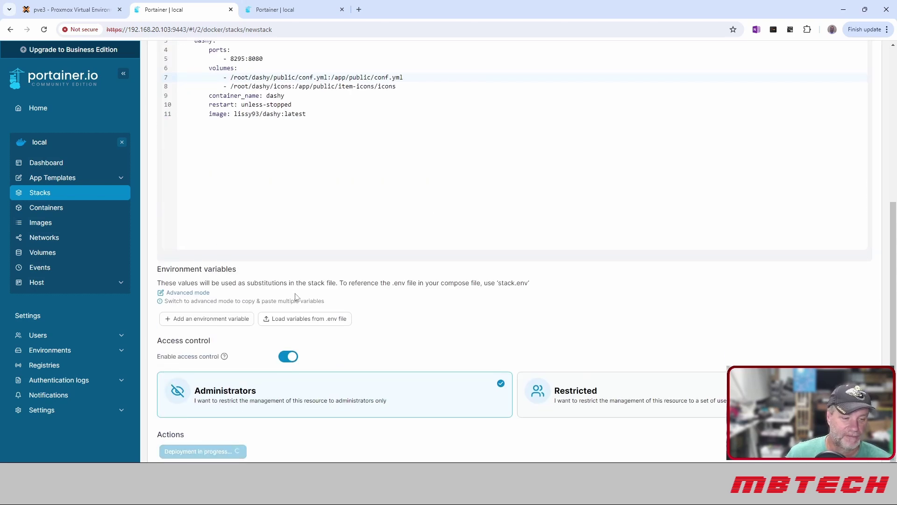
pyautogui.scroll(3, 325, 202)
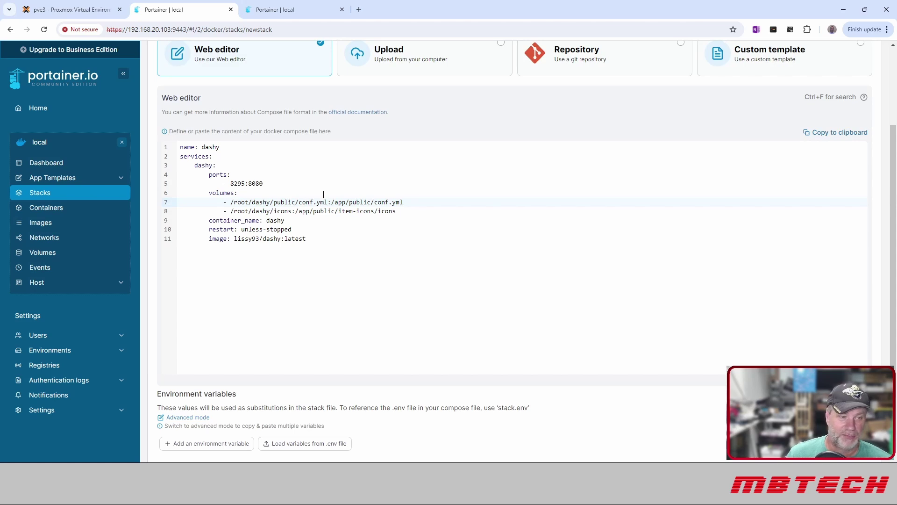
pyautogui.scroll(-3, 324, 194)
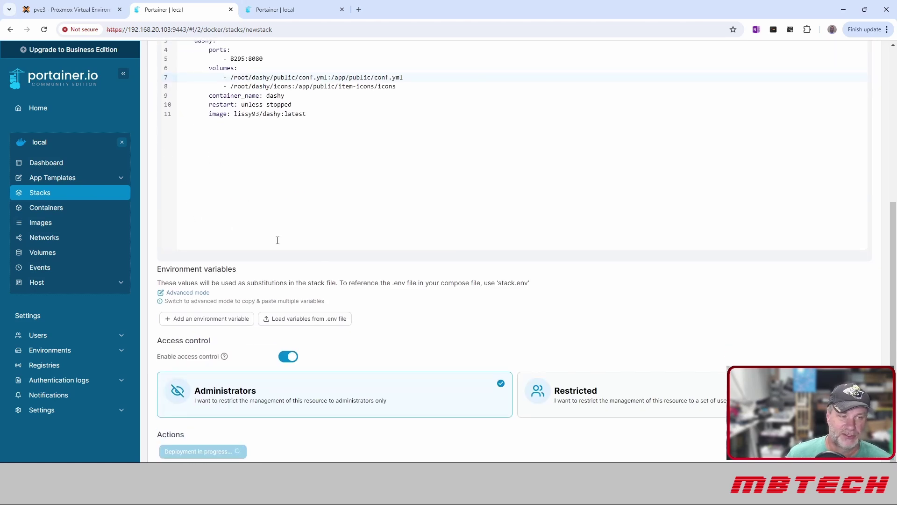
pyautogui.scroll(3, 278, 240)
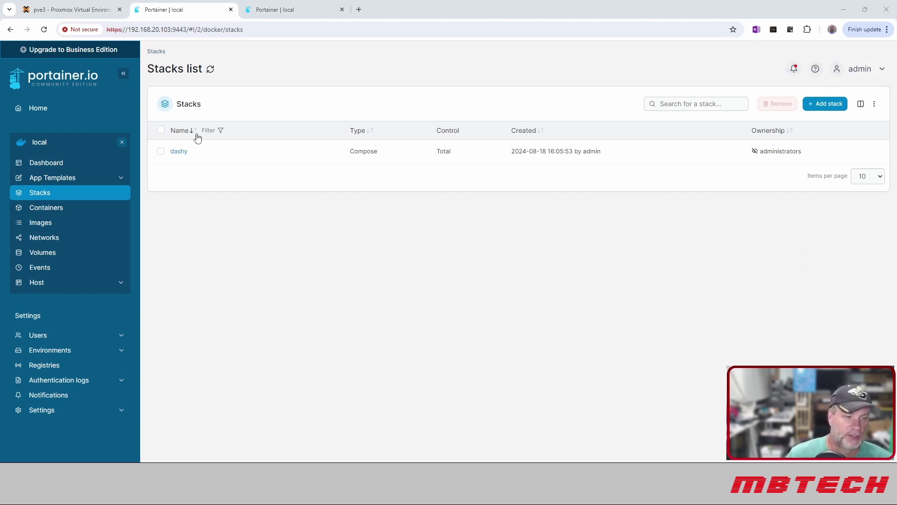
# Step: Open the dashy container's web page through its published port 8295:8080 in the container list
pyautogui.click(59, 208)
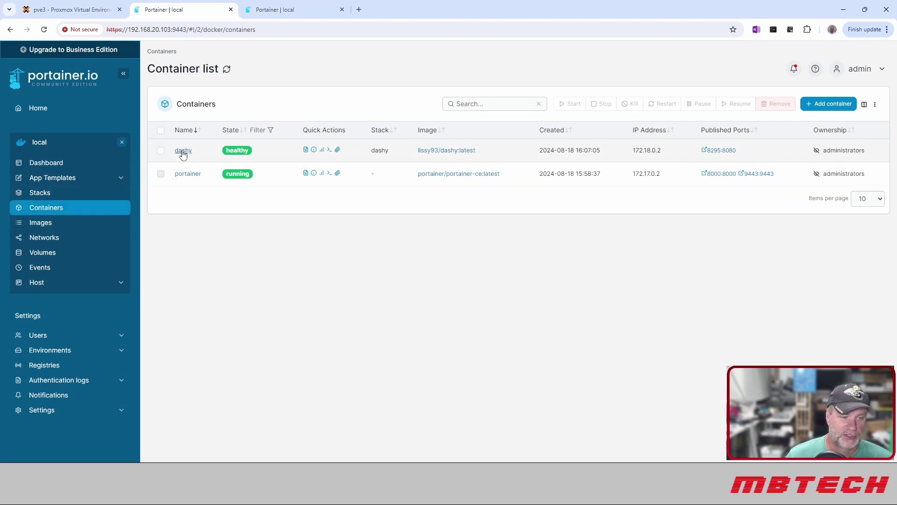
pyautogui.click(722, 150)
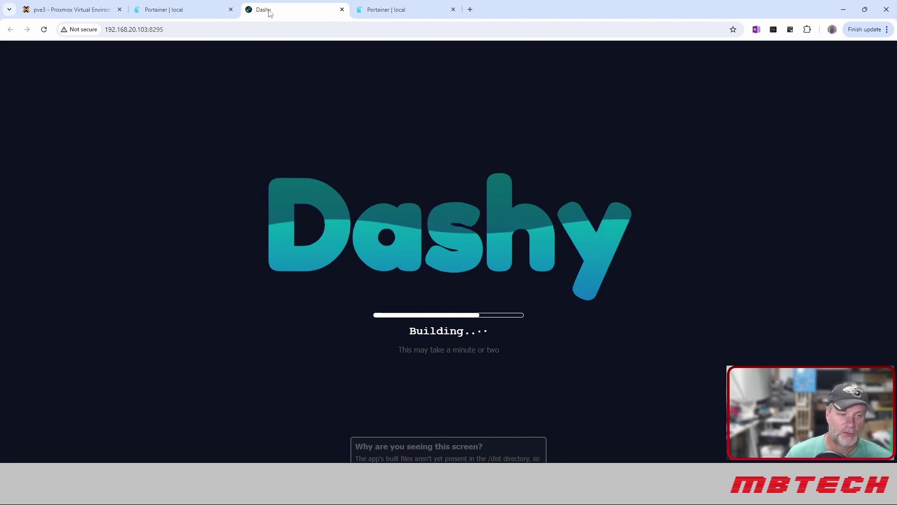
# Step: Return to the container list in Portainer and read the dashy container's logs to check the build progress
pyautogui.click(185, 10)
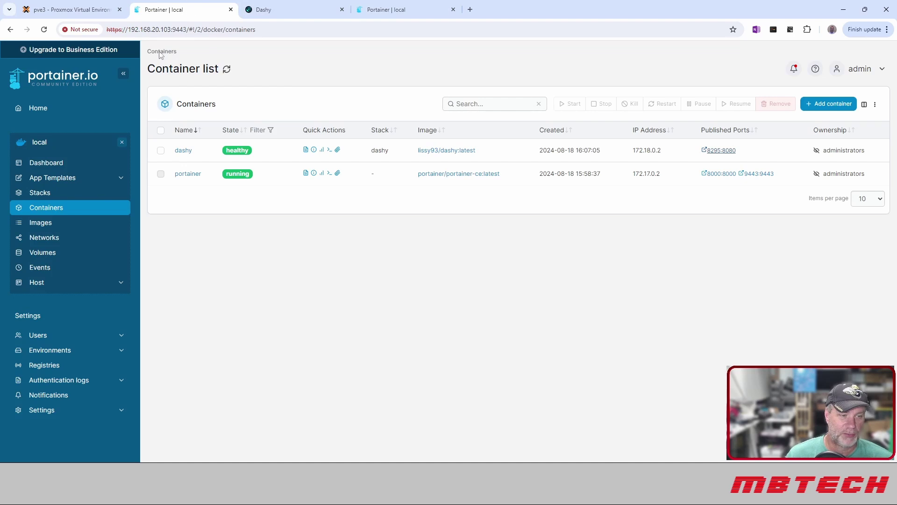
pyautogui.click(306, 150)
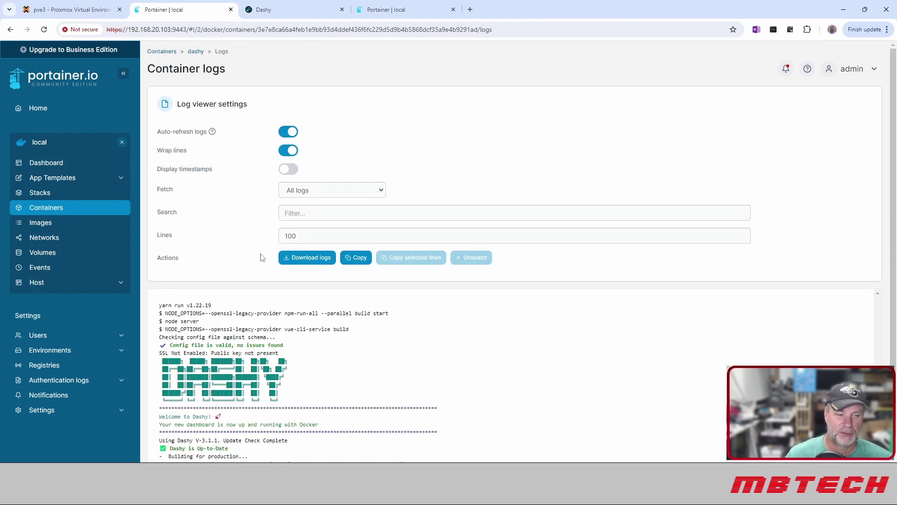
pyautogui.scroll(-1, 322, 319)
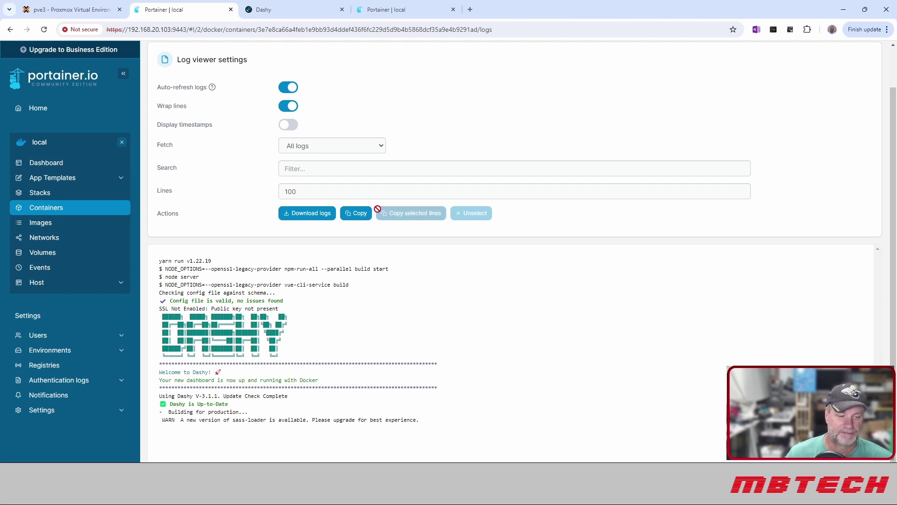
pyautogui.scroll(1, 376, 335)
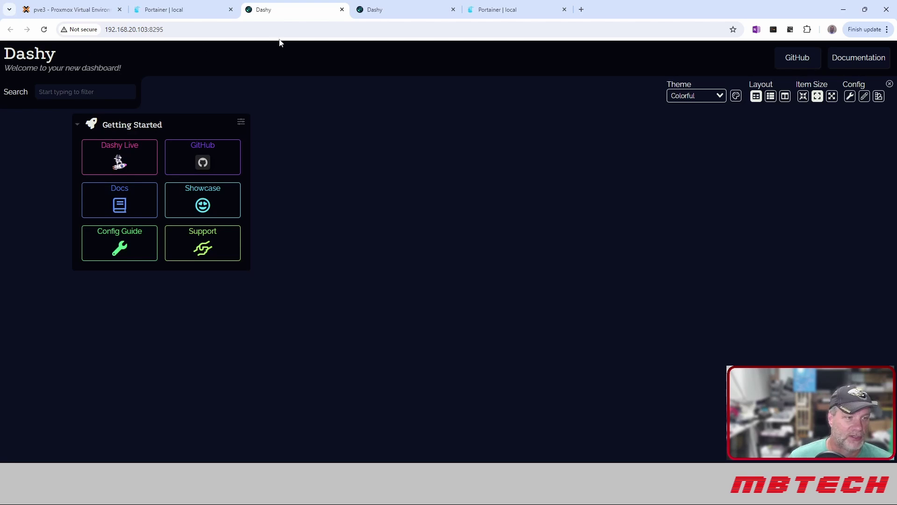
# Step: Reload the Dashy dashboard and try the Glass and Material themes before settling on the One-Dark theme
pyautogui.click(44, 30)
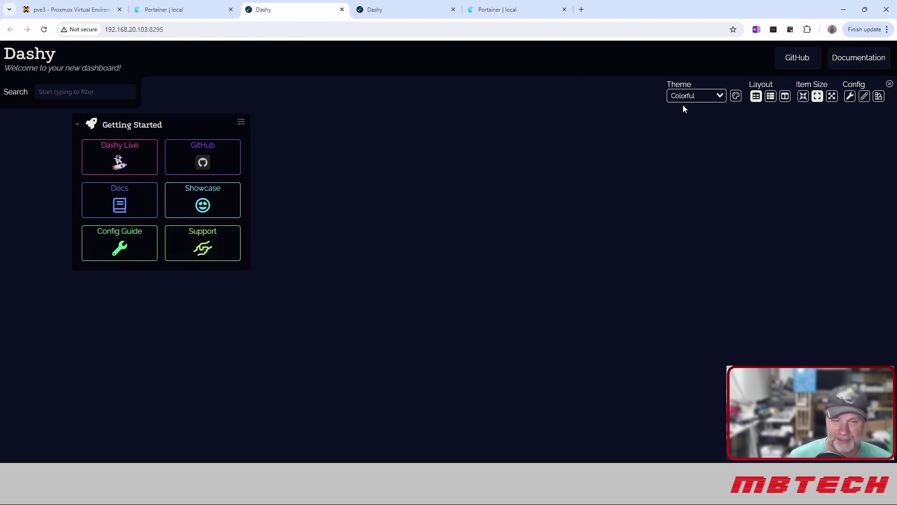
pyautogui.click(721, 96)
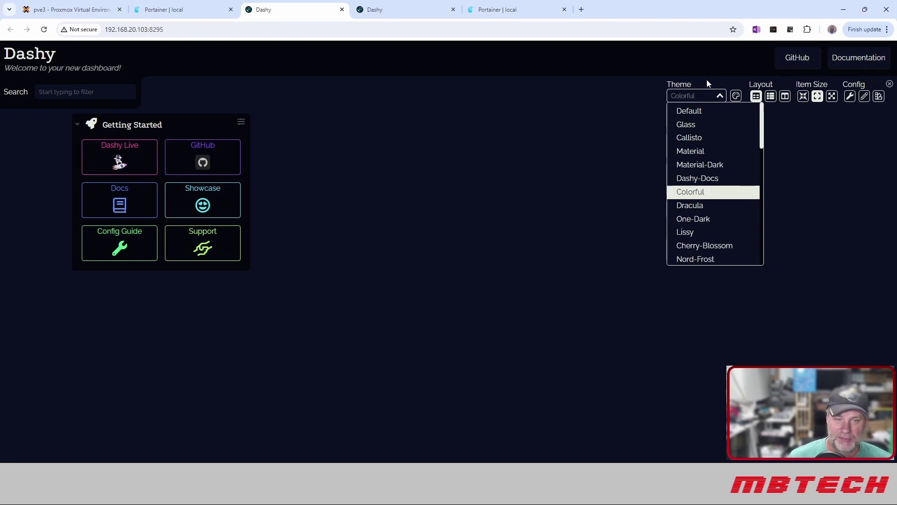
pyautogui.click(686, 125)
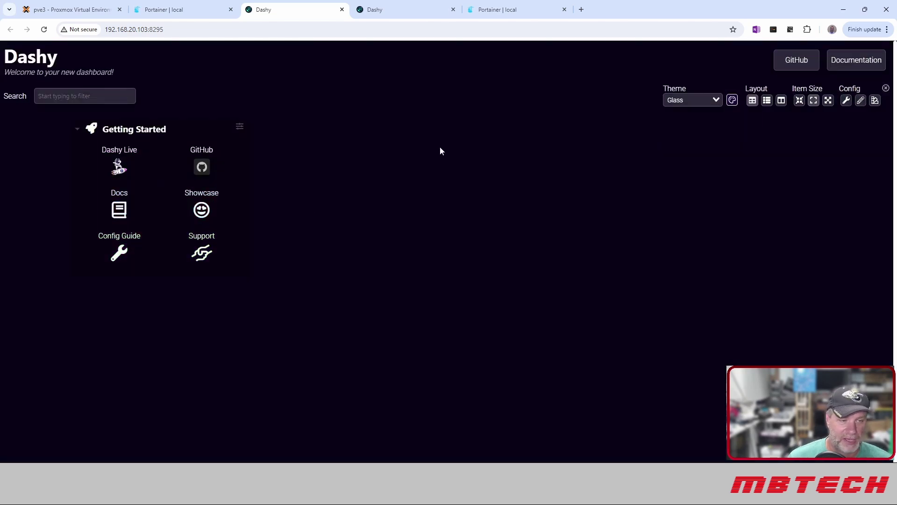
pyautogui.click(700, 100)
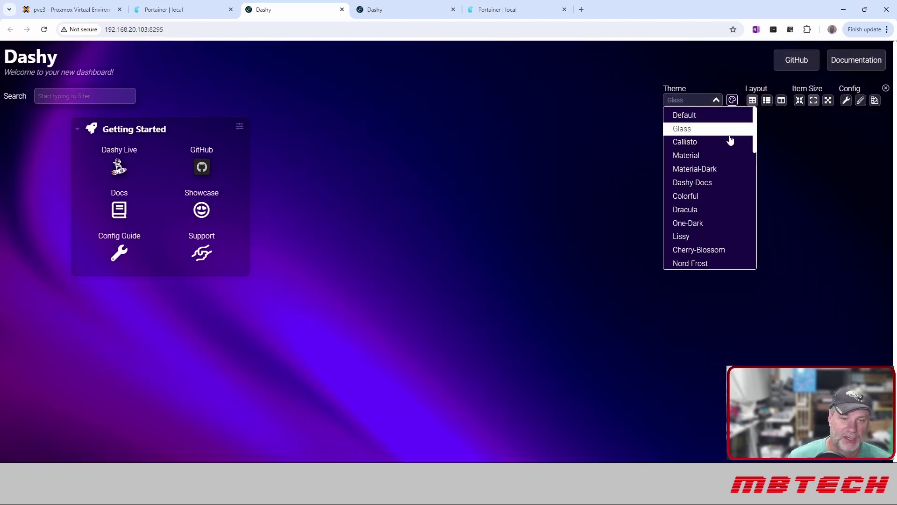
pyautogui.click(722, 156)
pyautogui.click(721, 109)
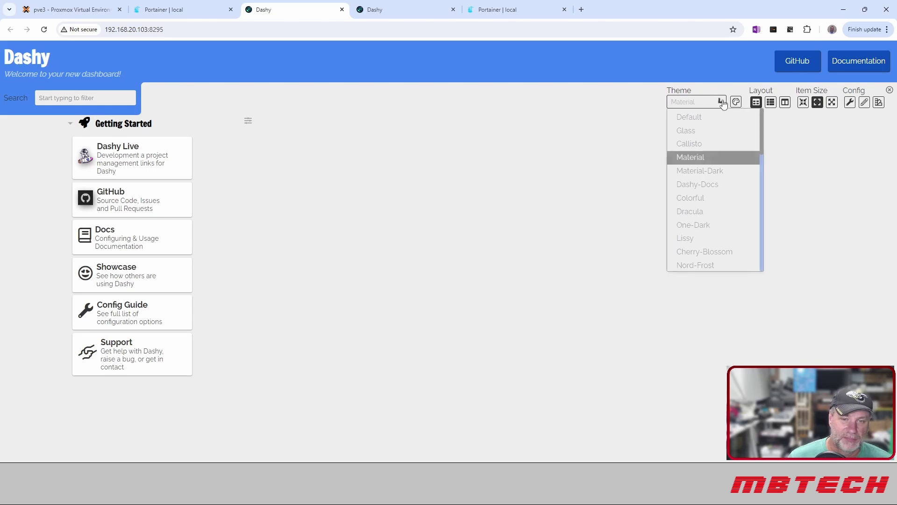
pyautogui.click(710, 225)
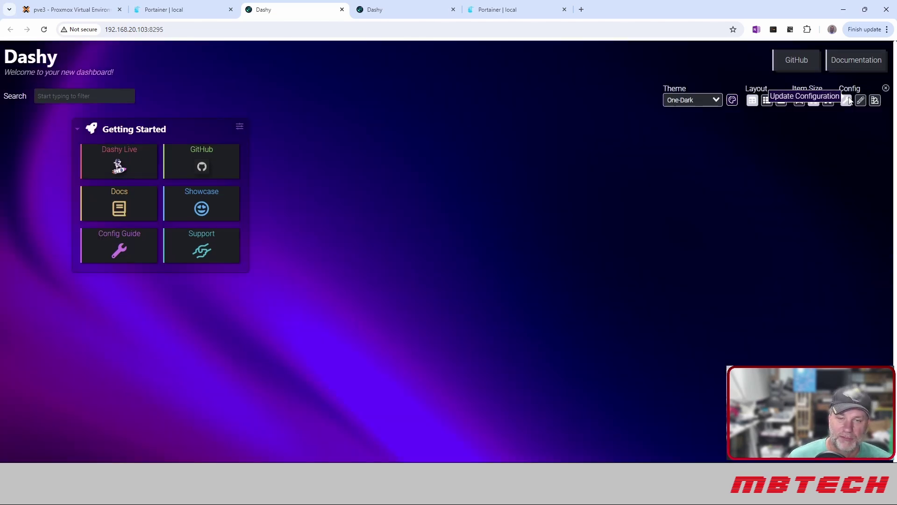
# Step: Check the configuration options, and enable the dashboard's edit mode with the Getting Started section collapsed
pyautogui.click(849, 98)
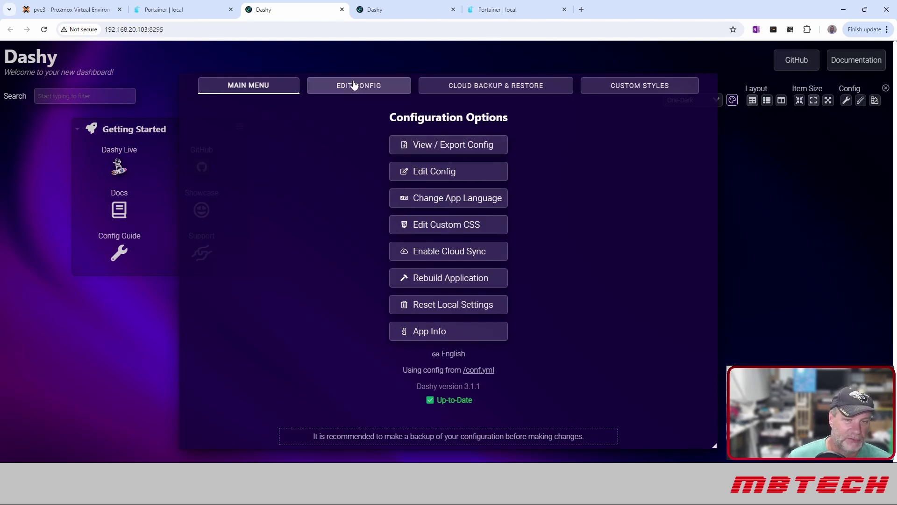
pyautogui.click(800, 246)
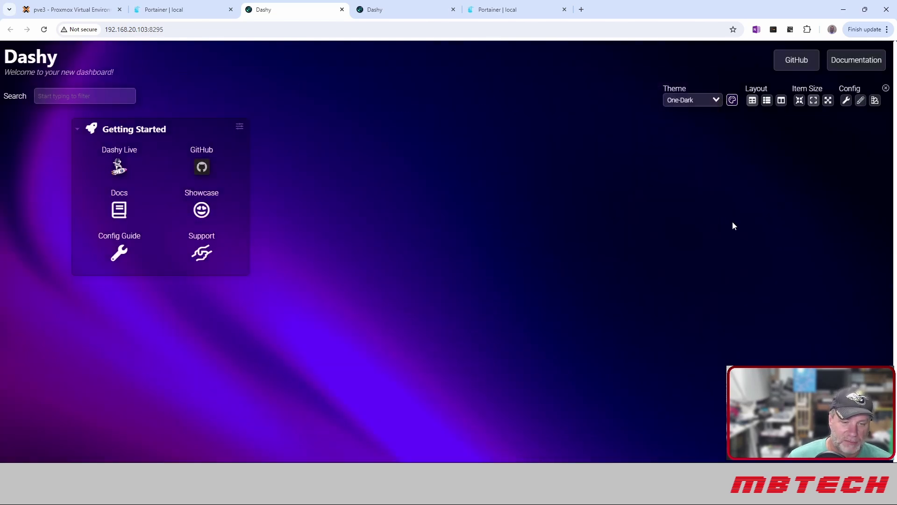
pyautogui.click(860, 101)
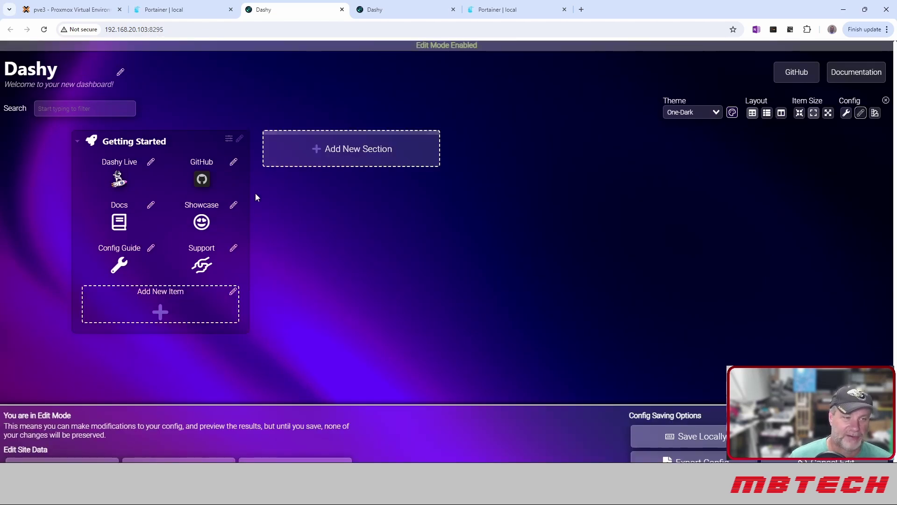
pyautogui.click(77, 143)
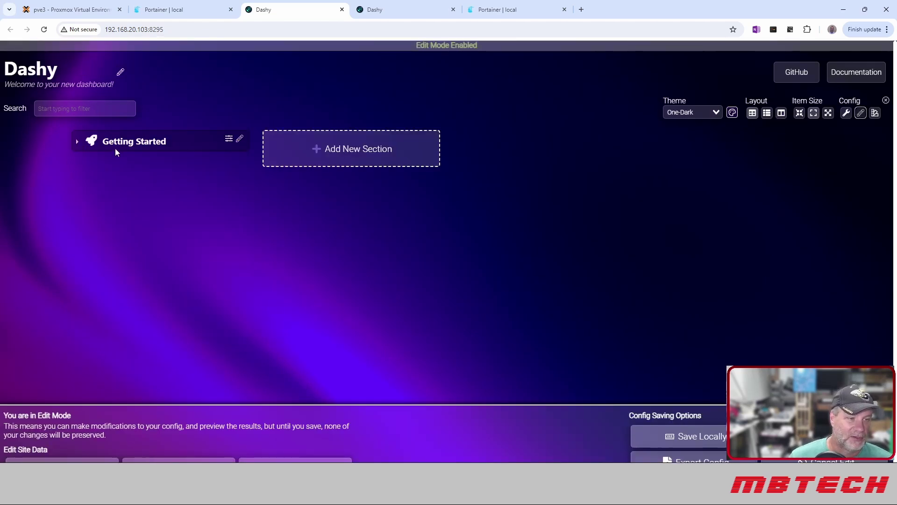
# Step: Add a new dashboard section named "New Server Setup" with the icon left blank and default display settings, and save it
pyautogui.click(366, 149)
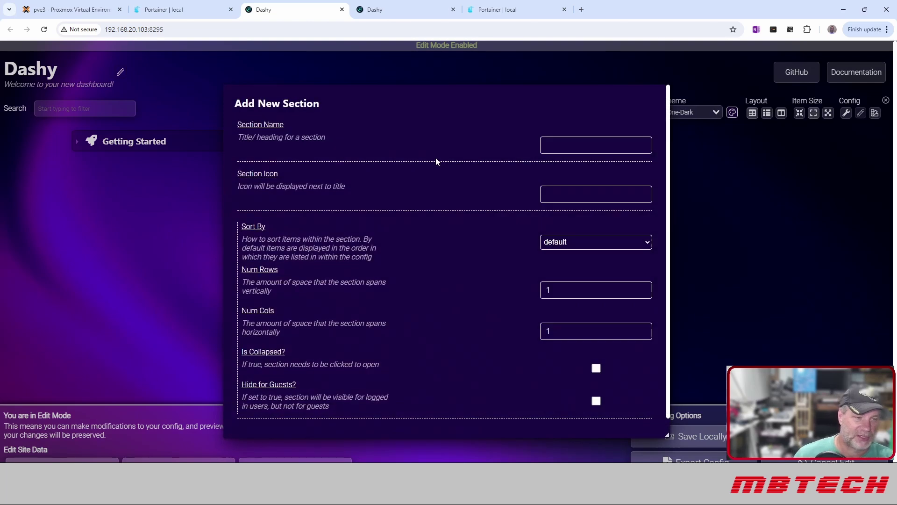
pyautogui.click(580, 149)
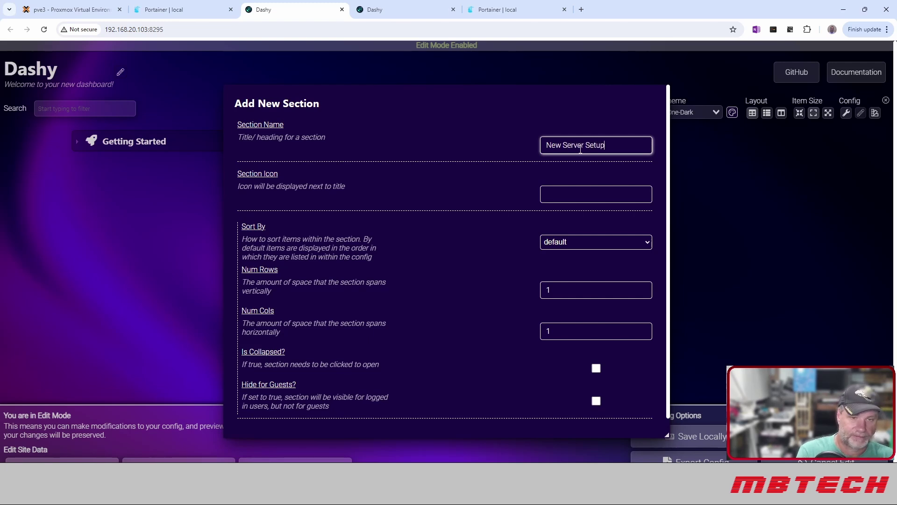
pyautogui.click(339, 205)
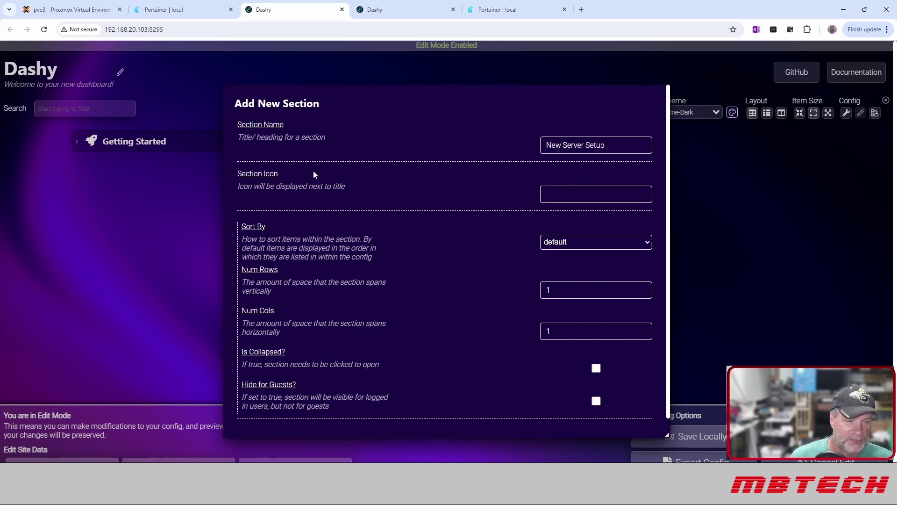
pyautogui.click(627, 187)
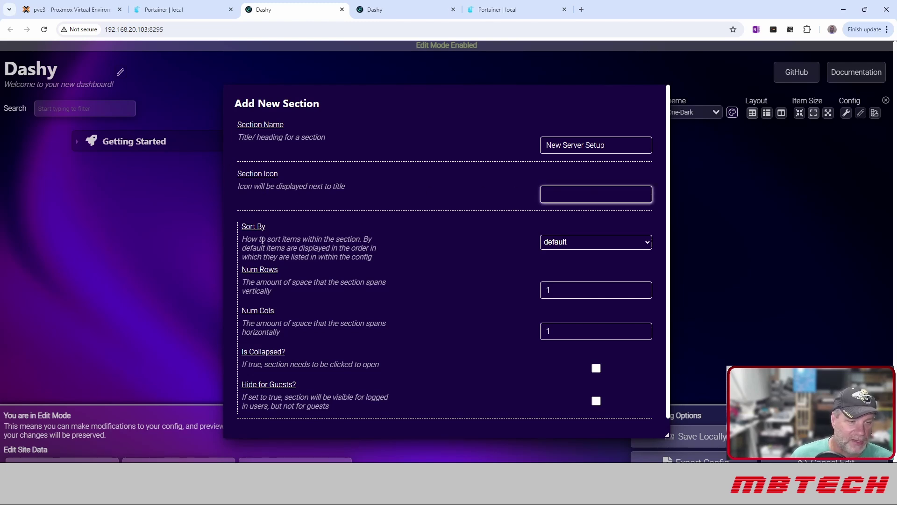
pyautogui.scroll(-1, 371, 290)
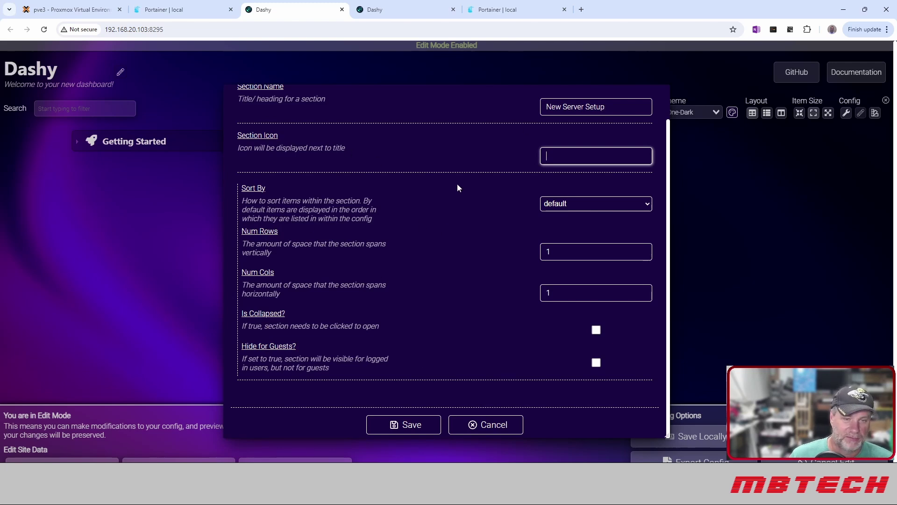
pyautogui.click(422, 432)
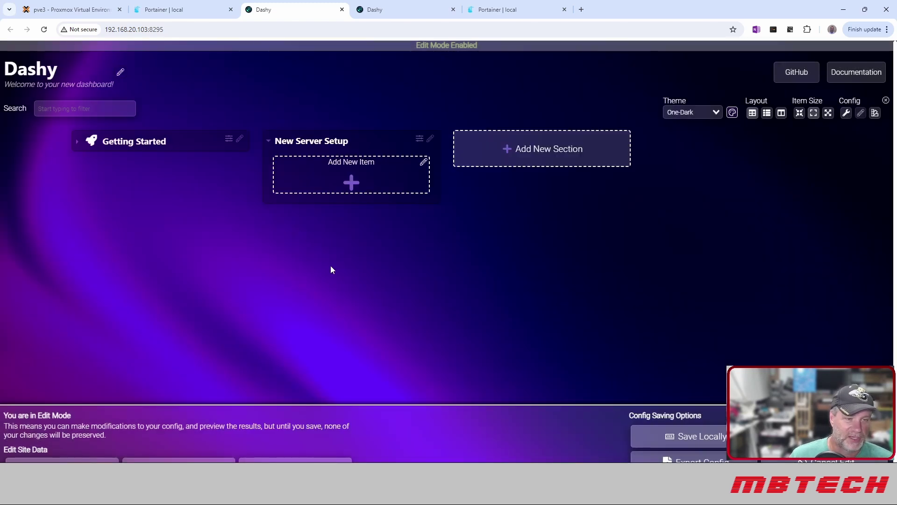
# Step: Start a new item in the New Server Setup section with the title "Portainer" and the description "Gui for docker"
pyautogui.click(351, 183)
pyautogui.click(363, 136)
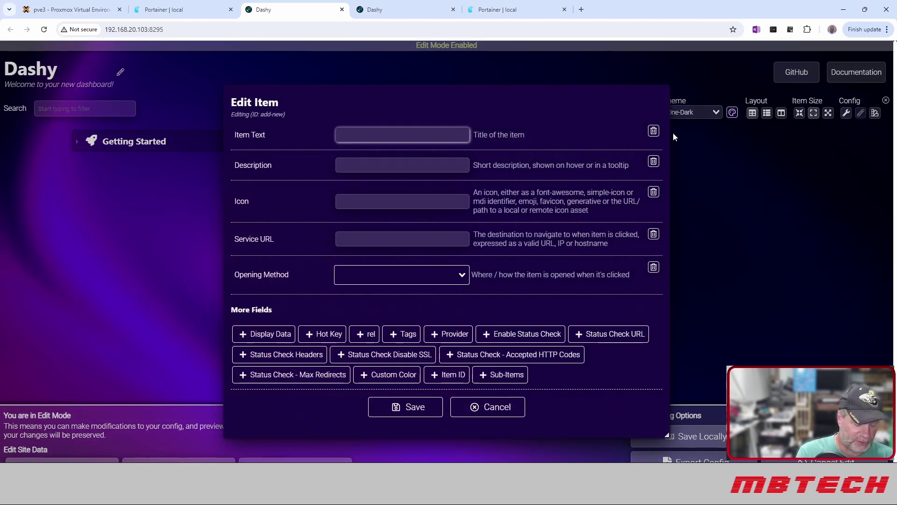
pyautogui.write('Portai')
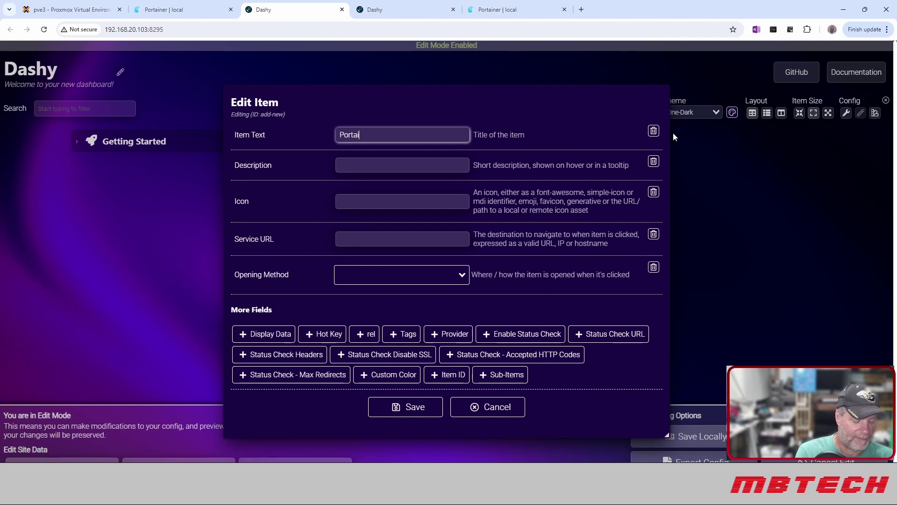
pyautogui.write('ner')
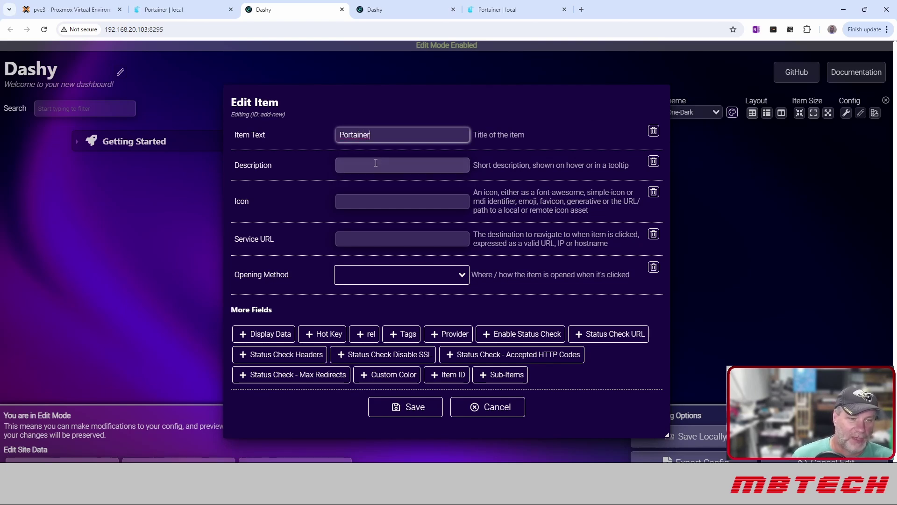
pyautogui.click(377, 164)
pyautogui.write('Gu')
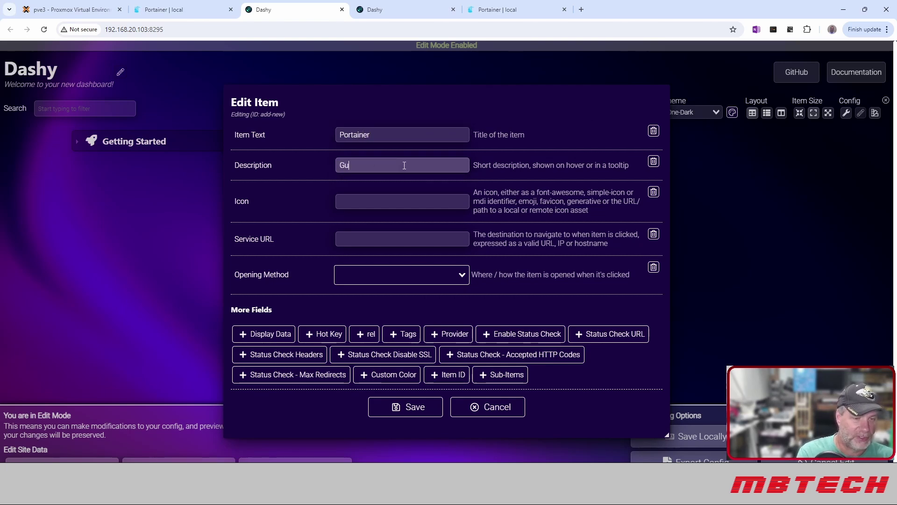
pyautogui.write('i for')
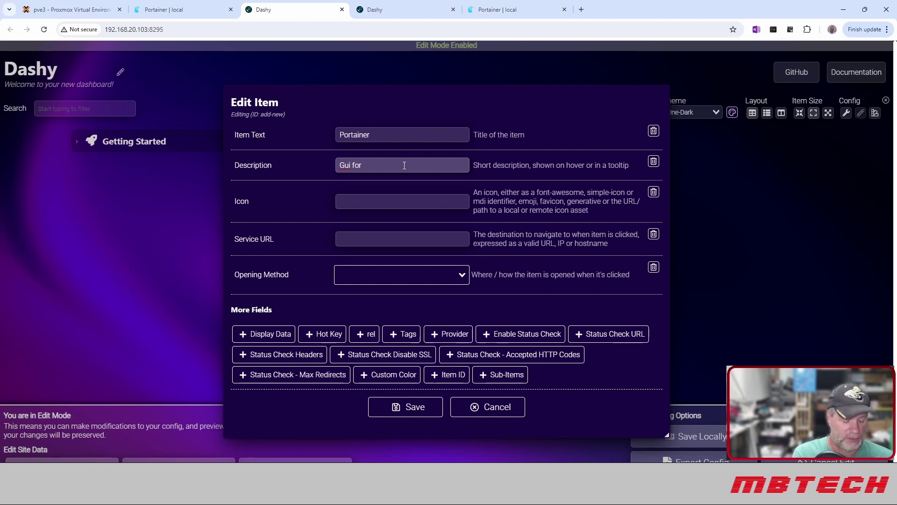
pyautogui.write(' dock')
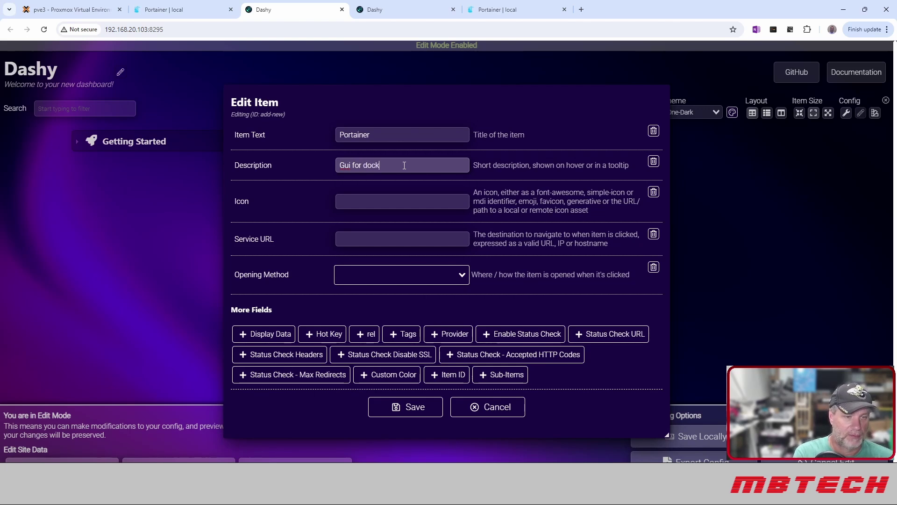
pyautogui.write('er')
pyautogui.click(345, 207)
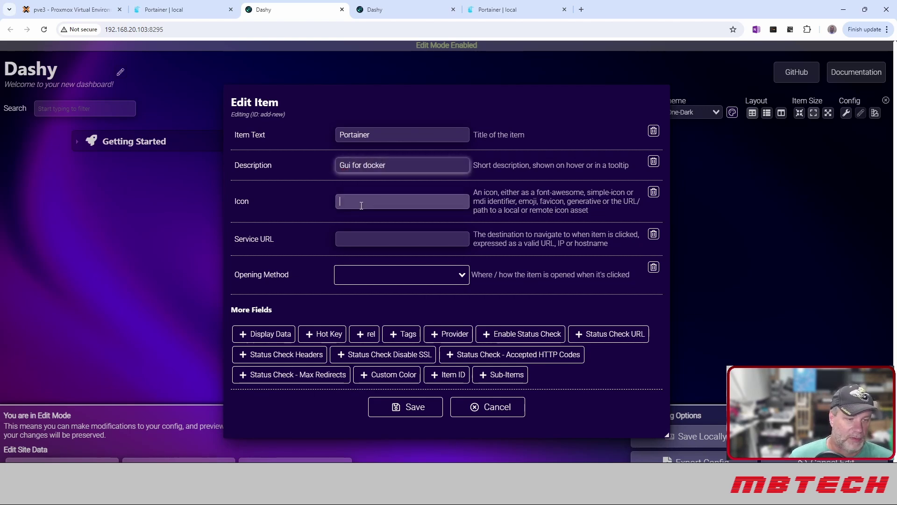
pyautogui.press('Tab')
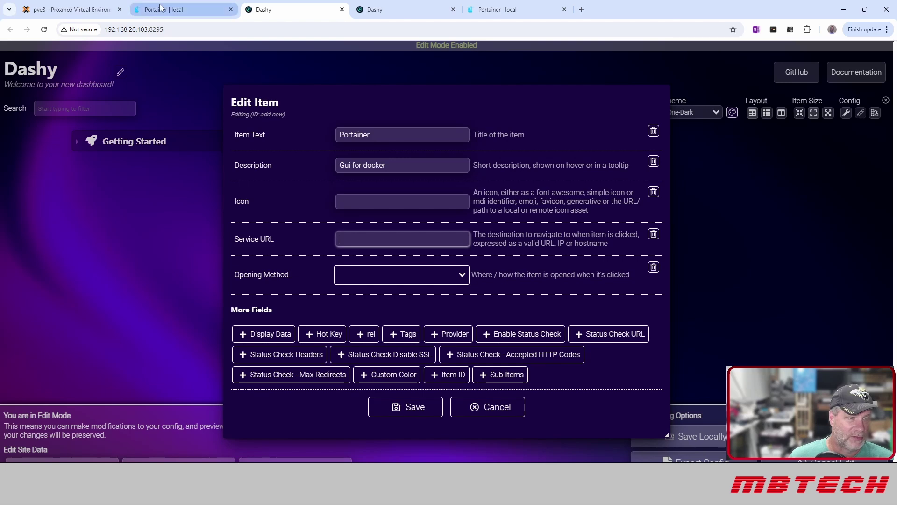
pyautogui.click(160, 8)
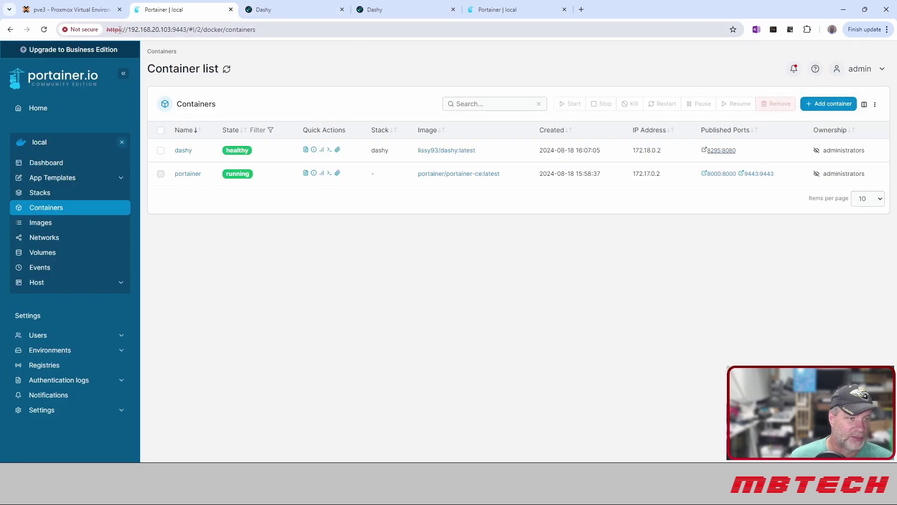
pyautogui.moveTo(108, 29); pyautogui.dragTo(188, 30)
pyautogui.hotkey('ctrl', 'c')
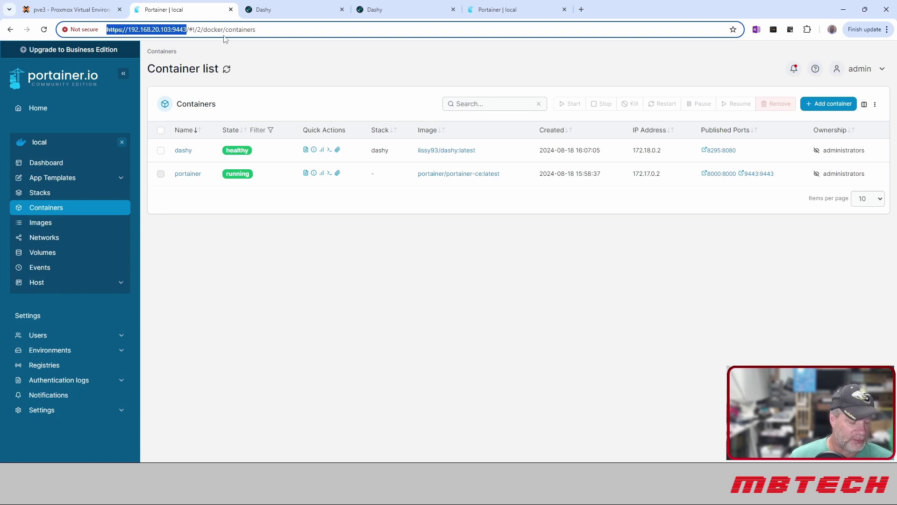
pyautogui.click(275, 8)
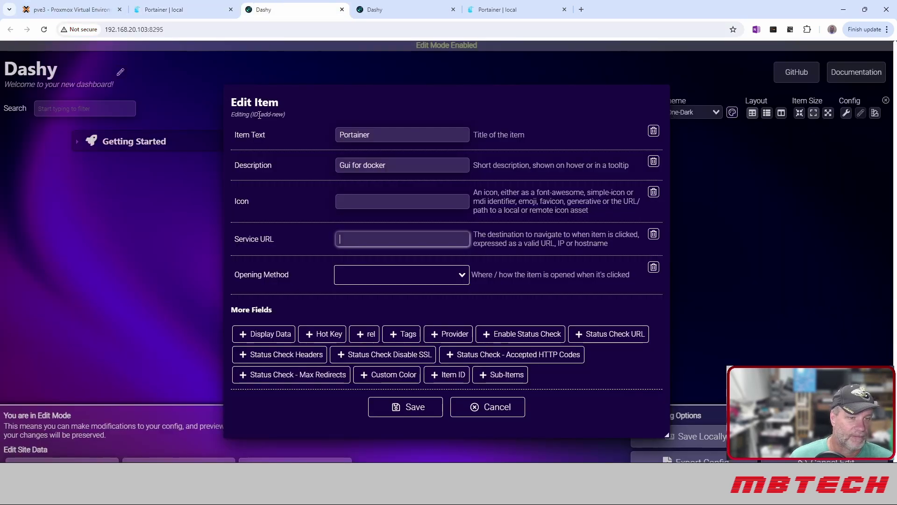
pyautogui.hotkey('ctrl', 'v')
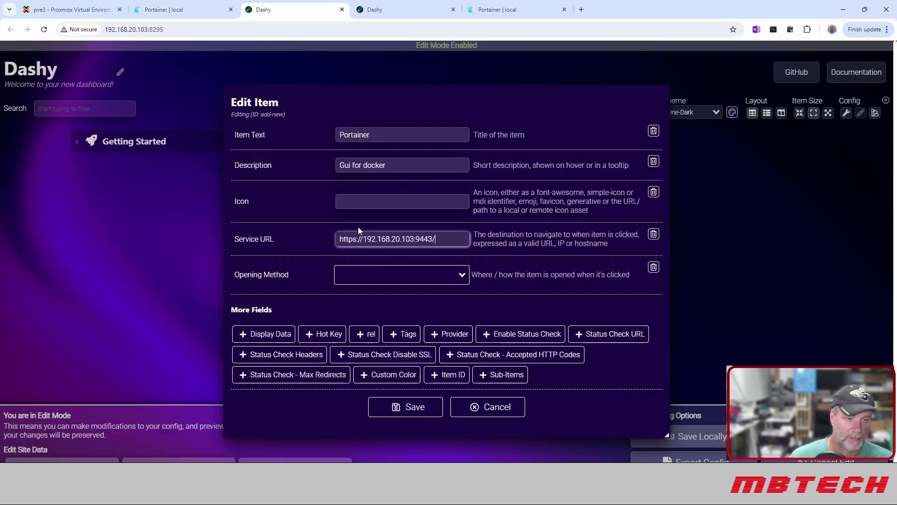
# Step: Set the Portainer item's opening method to newtab and save the item
pyautogui.click(465, 276)
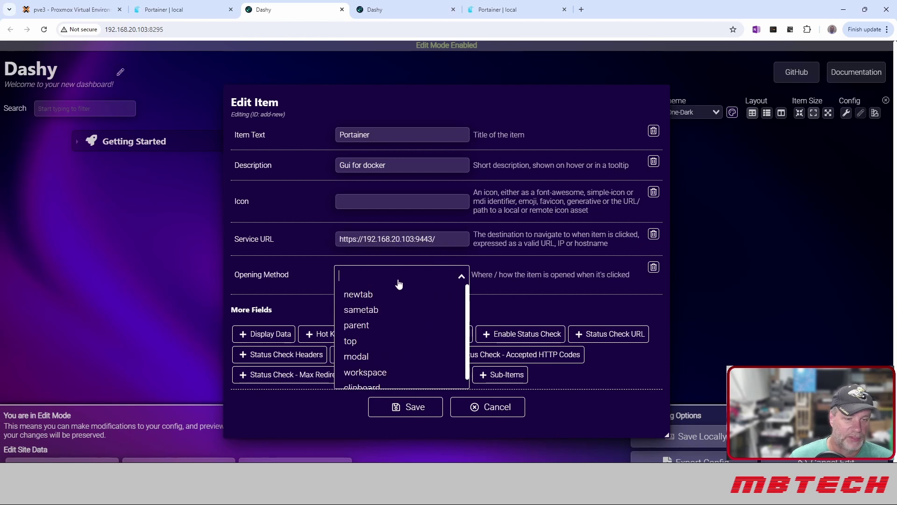
pyautogui.click(398, 294)
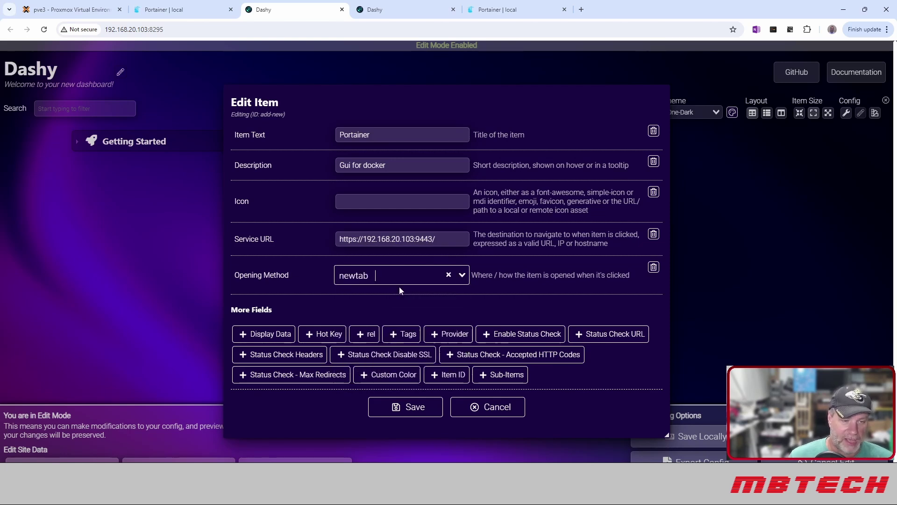
pyautogui.click(411, 407)
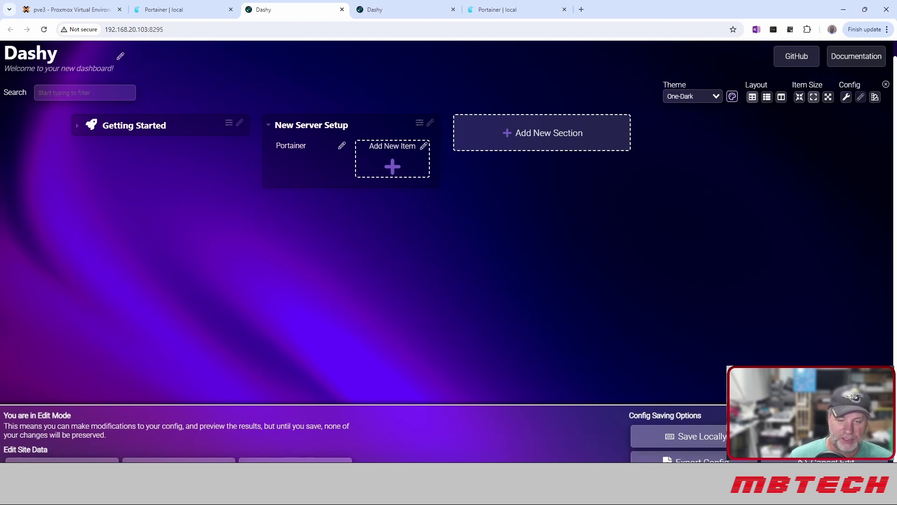
# Step: Save the dashboard edits, reload the page, test the Portainer item's link, and return to the dashboard
pyautogui.click(822, 436)
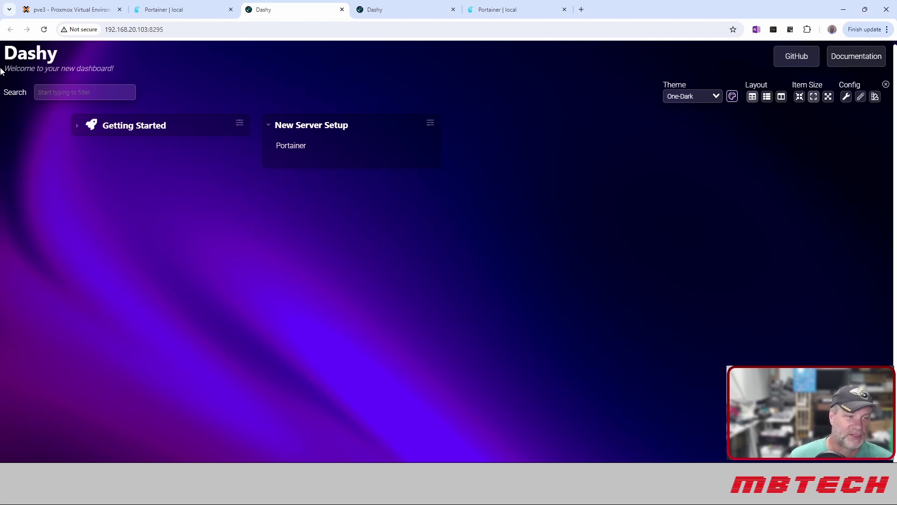
pyautogui.click(44, 29)
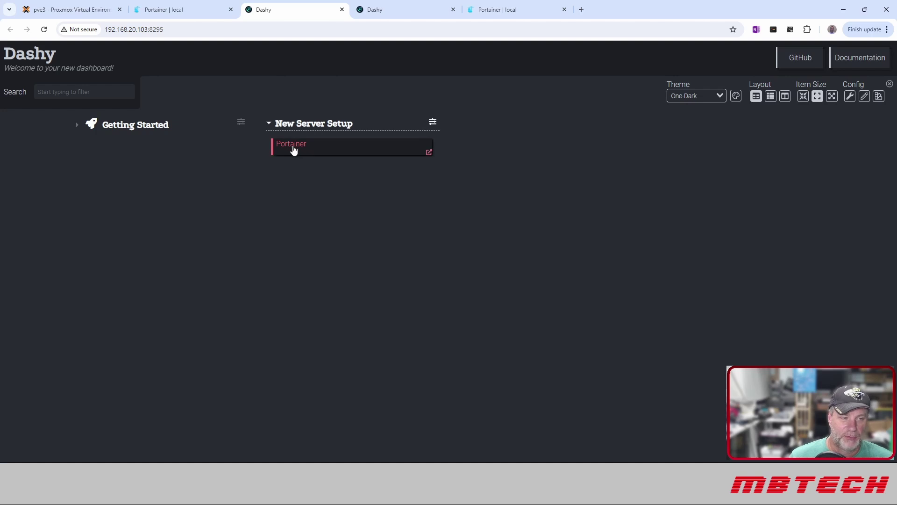
pyautogui.click(300, 147)
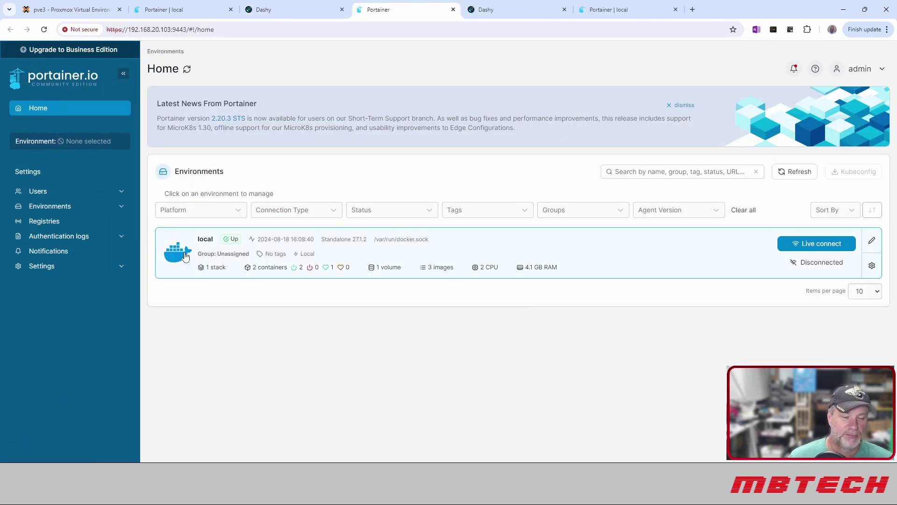
pyautogui.click(300, 9)
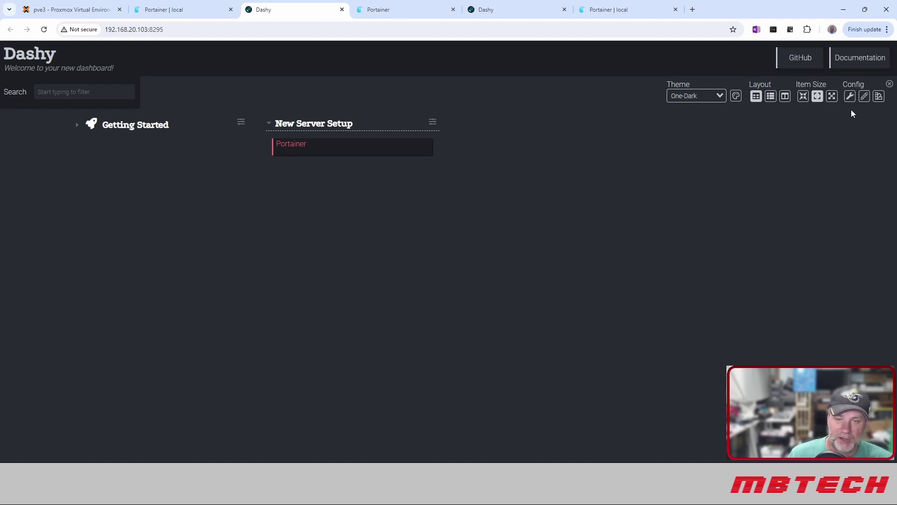
# Step: Review Dashy's configuration options and its Cloud Backup & Restore page
pyautogui.click(849, 97)
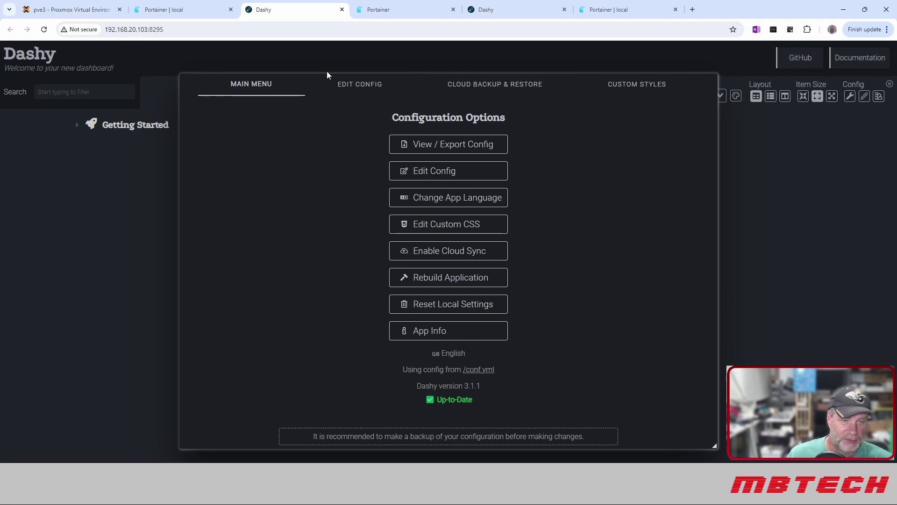
pyautogui.click(460, 86)
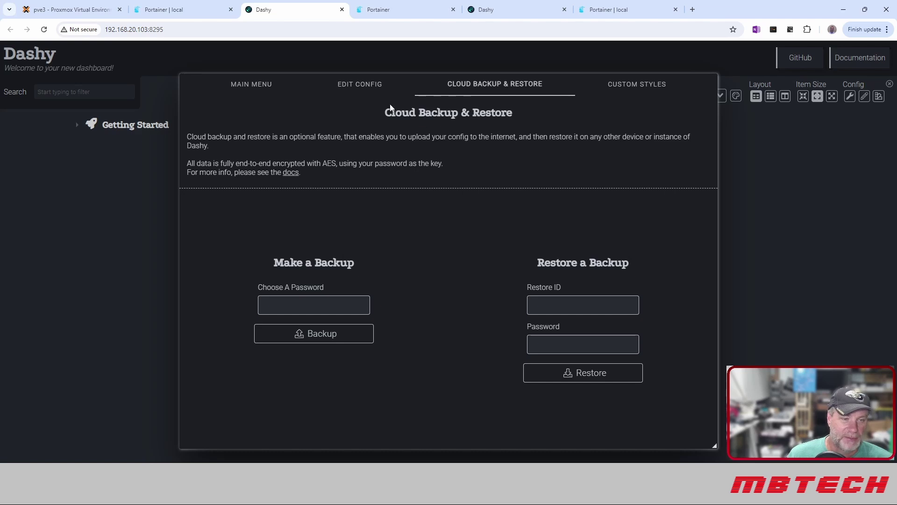
pyautogui.click(261, 84)
# Step: Examine the config tree in the config editor, expanding pageInfo, appConfig and both sections, including New Server Setup's displayData and items
pyautogui.click(339, 89)
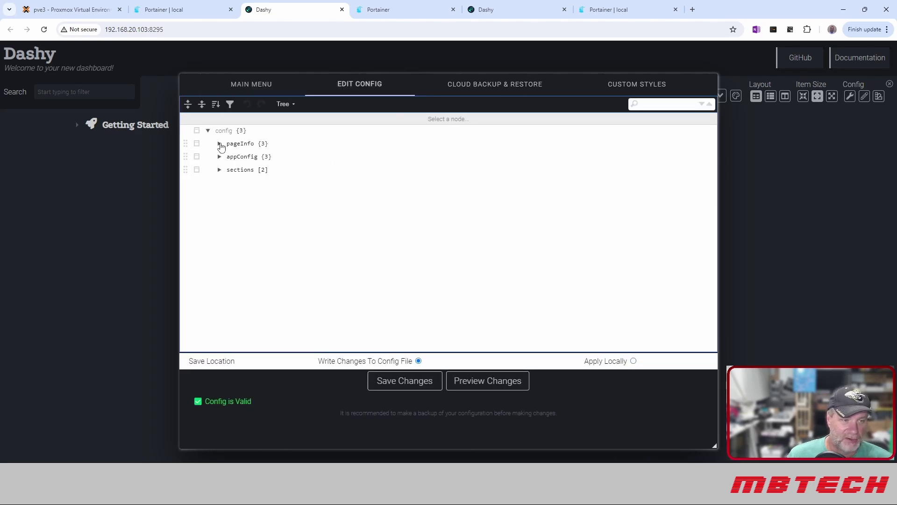
pyautogui.click(219, 144)
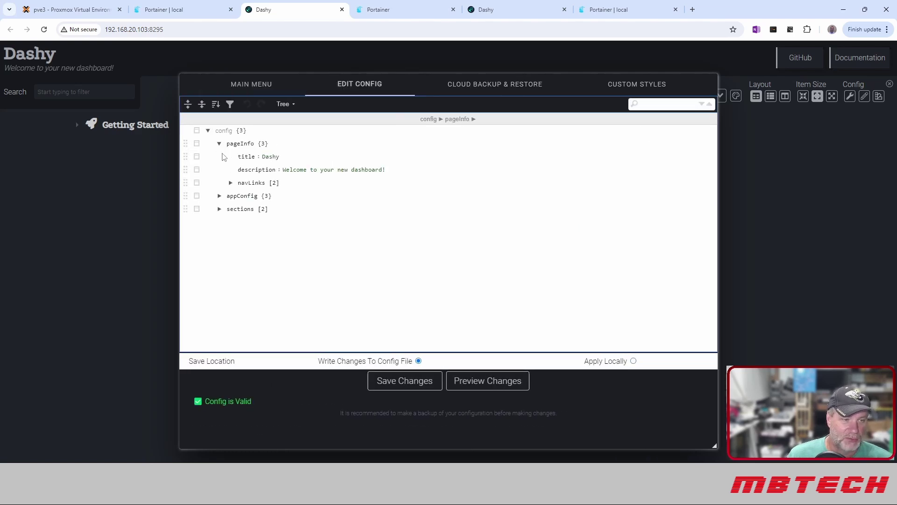
pyautogui.click(218, 197)
pyautogui.click(220, 248)
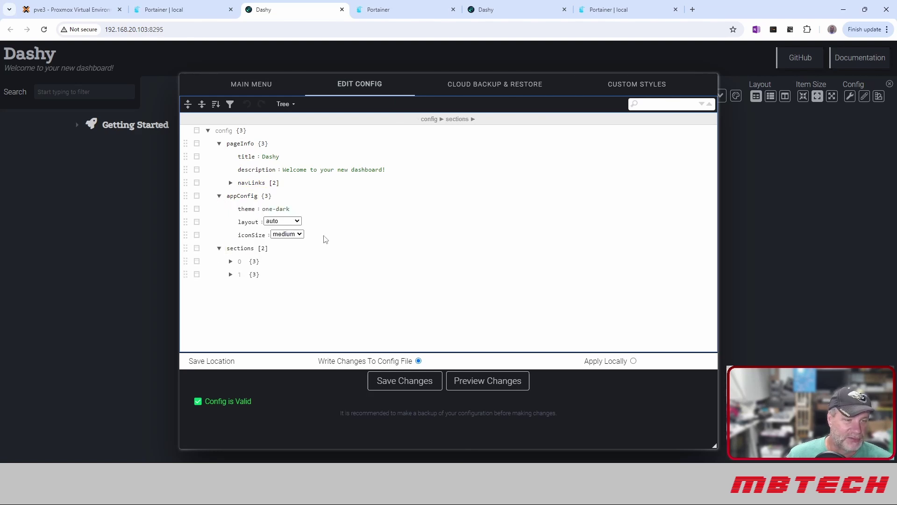
pyautogui.click(230, 261)
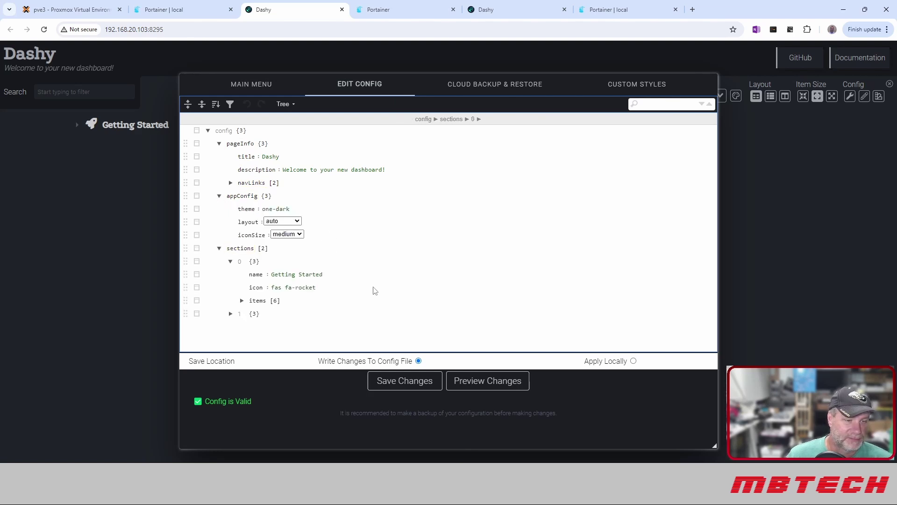
pyautogui.click(231, 314)
pyautogui.scroll(-1, 305, 313)
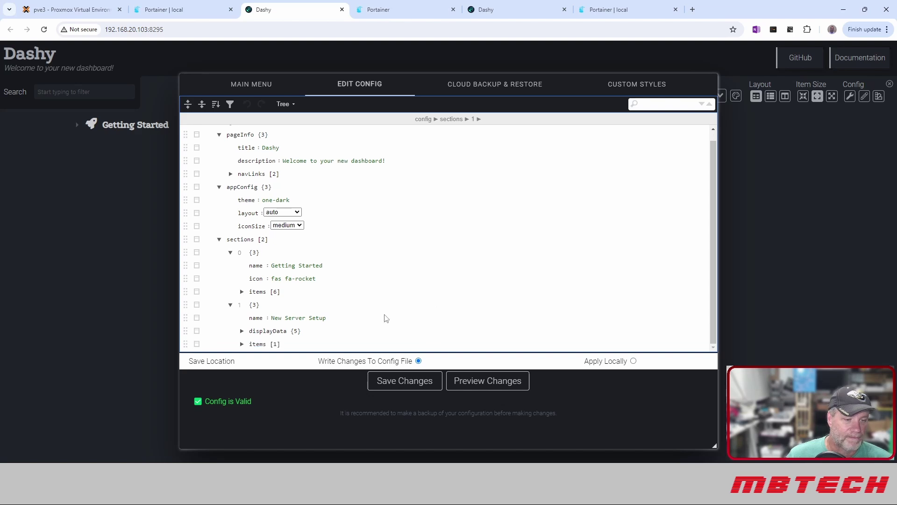
pyautogui.click(242, 331)
pyautogui.scroll(-2, 402, 309)
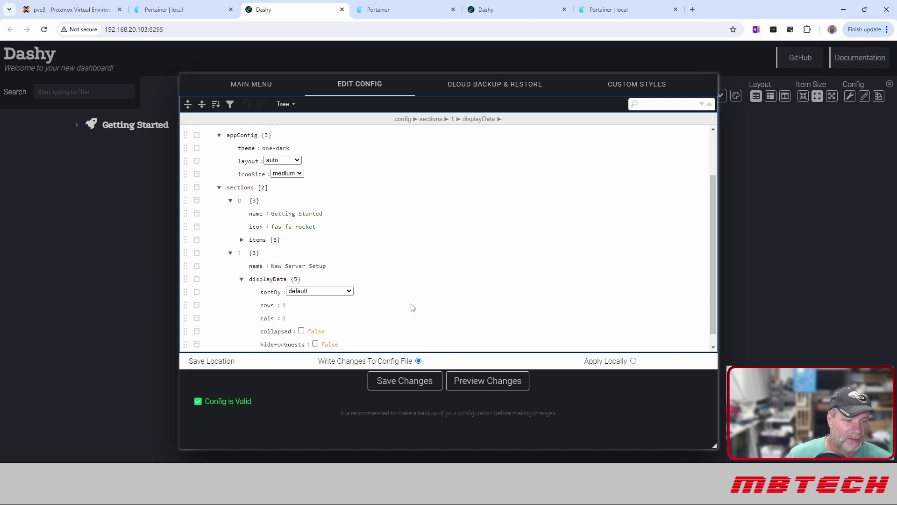
pyautogui.click(241, 344)
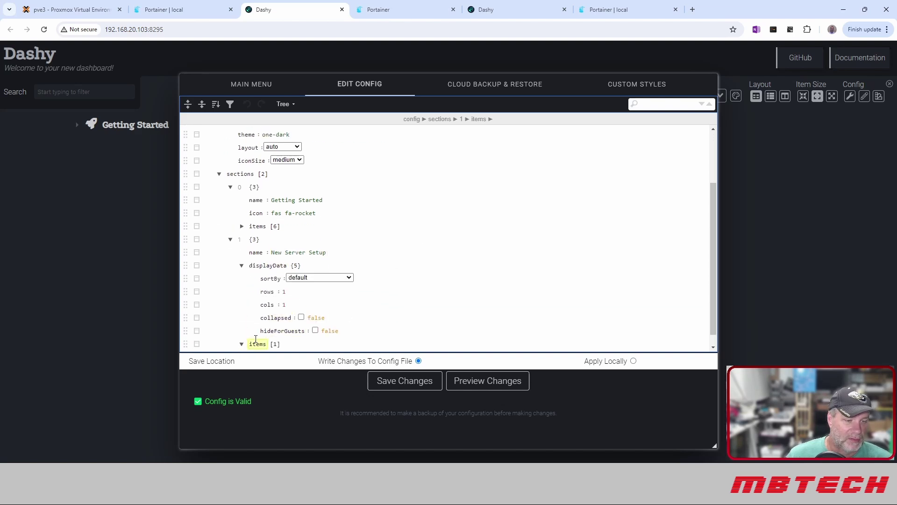
pyautogui.scroll(3, 333, 186)
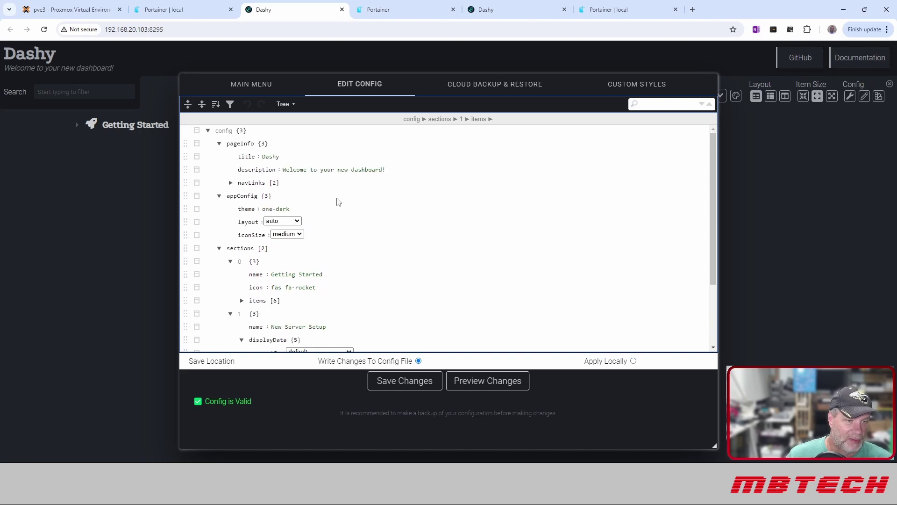
# Step: Expand navLinks under pageInfo in the config tree and examine both of its entries and the rest of the configuration
pyautogui.click(231, 186)
pyautogui.click(231, 183)
pyautogui.click(241, 196)
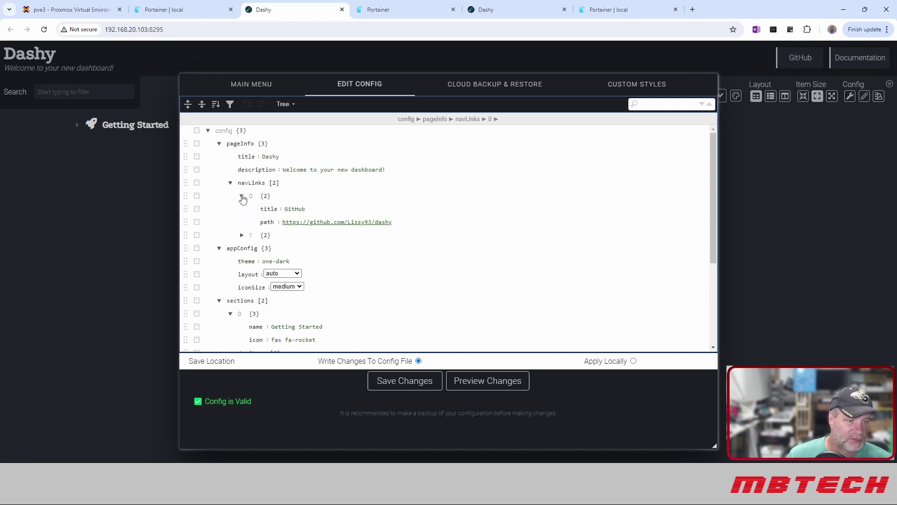
pyautogui.click(241, 235)
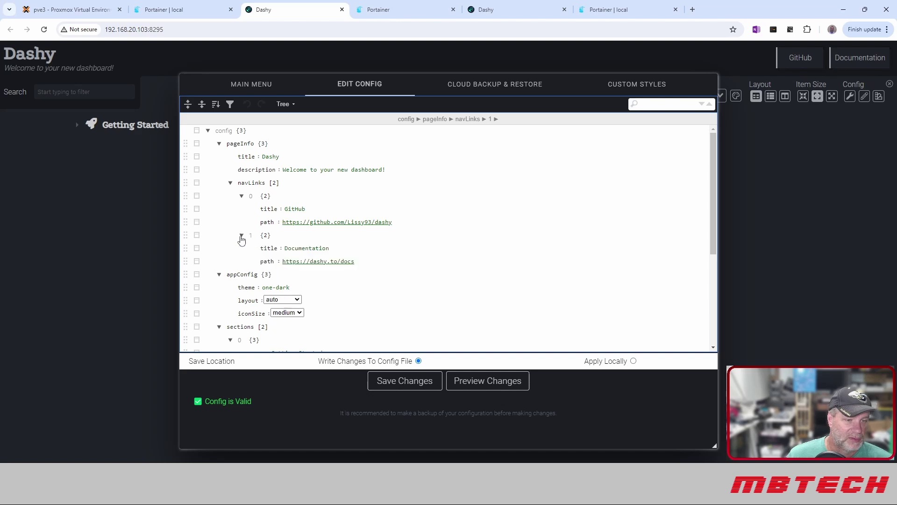
pyautogui.scroll(-4, 398, 260)
pyautogui.scroll(4, 393, 257)
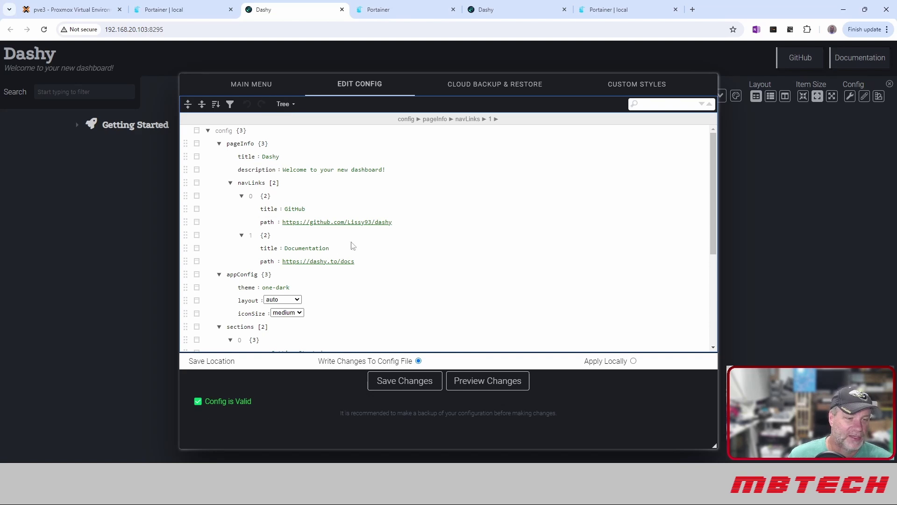
# Step: View the configuration in the editor's Code mode and in its Preview mode
pyautogui.click(293, 105)
pyautogui.click(297, 127)
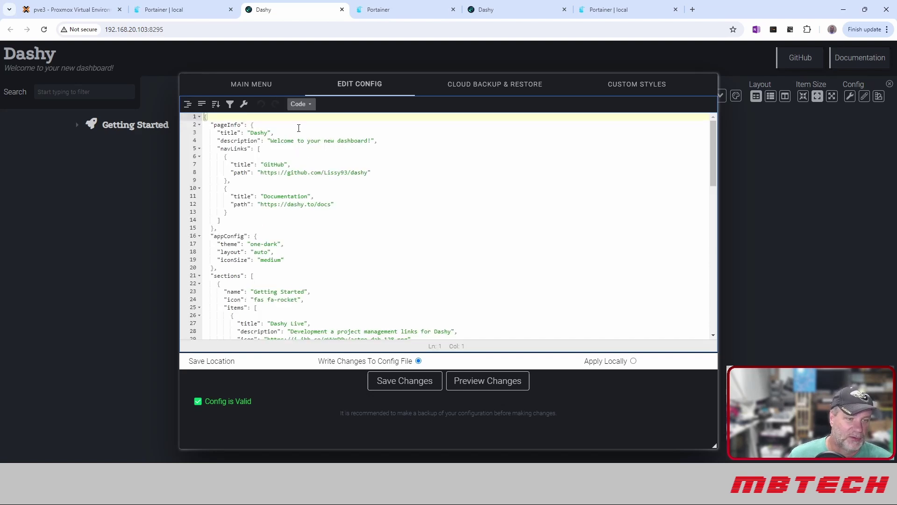
pyautogui.click(306, 104)
pyautogui.click(310, 138)
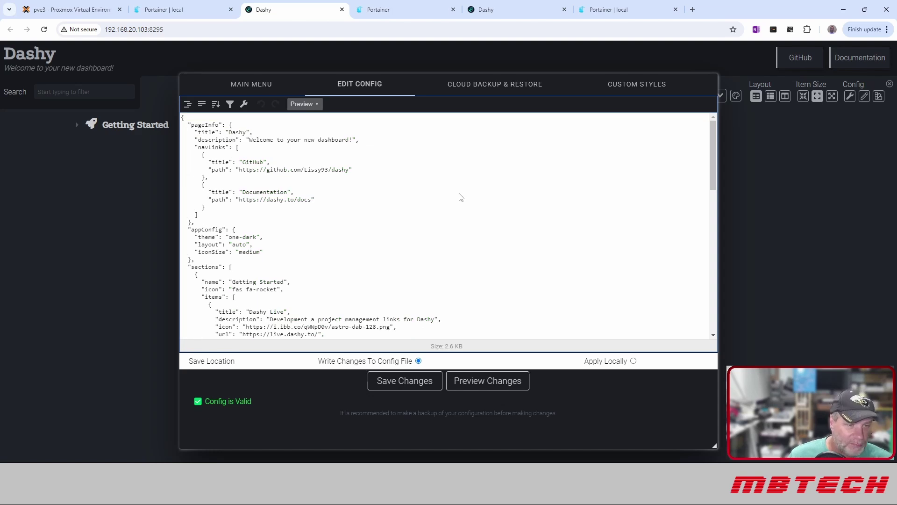
# Step: Export the Dashy configuration from the View / Export Config option as a file and keep the blocked download dashy_conf.yml
pyautogui.click(250, 83)
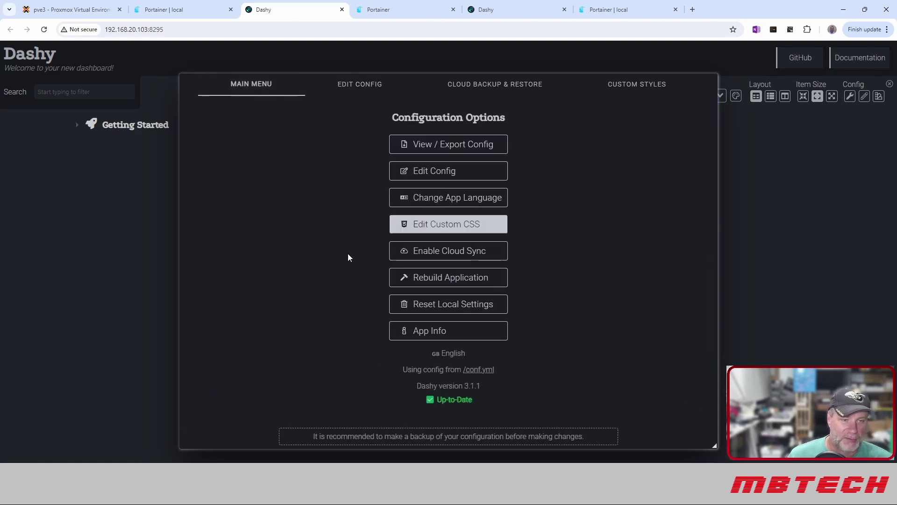
pyautogui.click(450, 147)
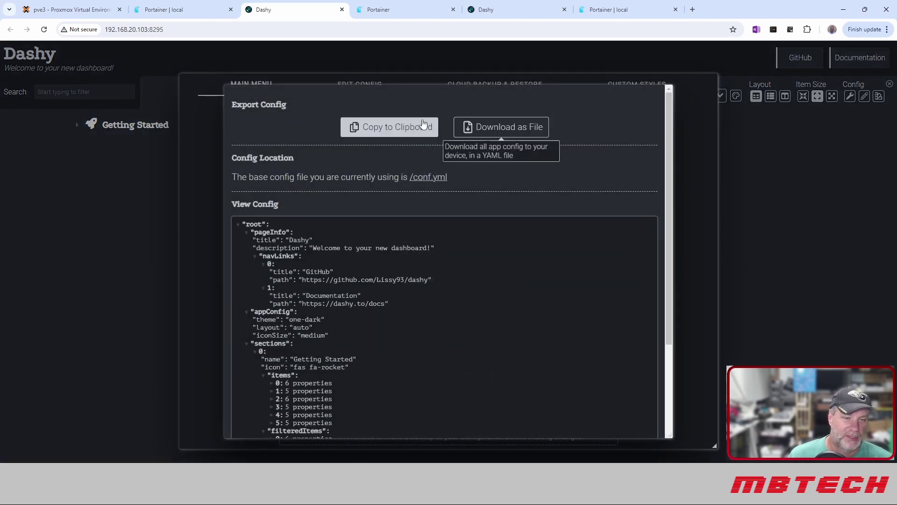
pyautogui.click(518, 129)
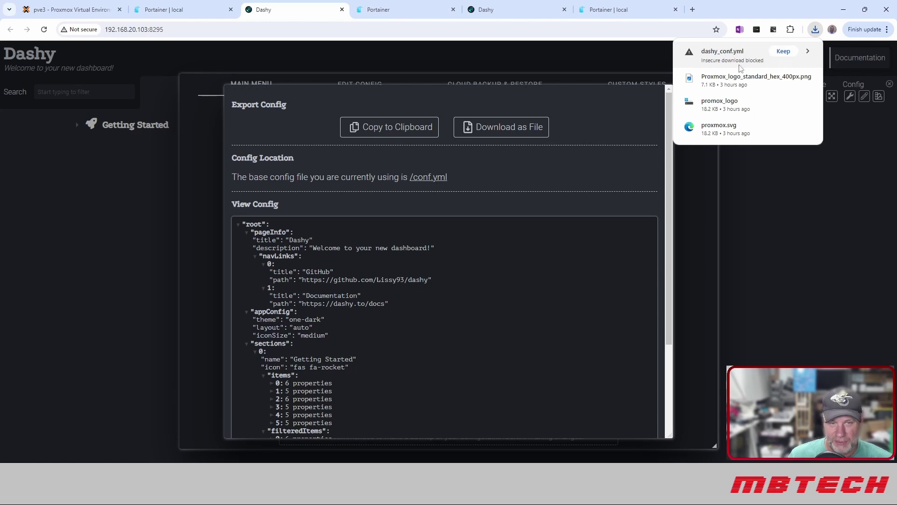
pyautogui.click(777, 51)
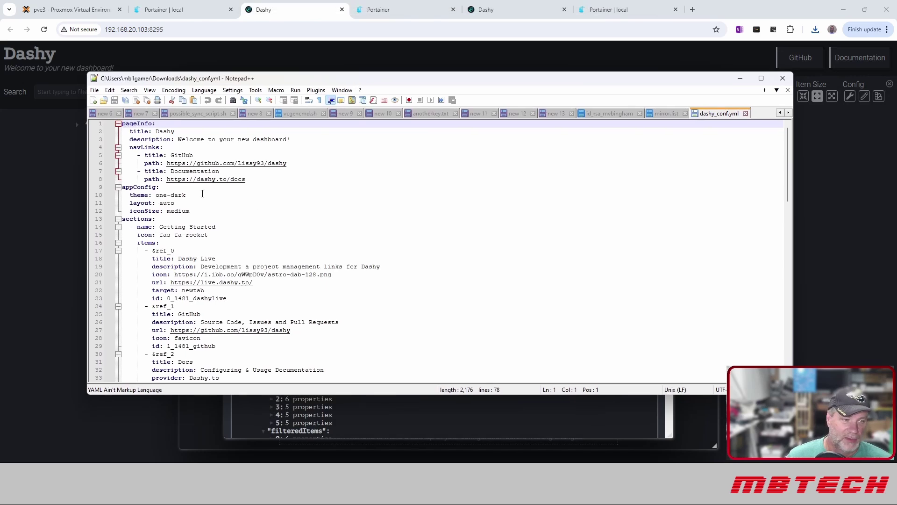
# Step: Read through the downloaded dashy_conf.yml in Notepad++, close it, and exit Dashy's export and configuration dialogs
pyautogui.scroll(-5, 185, 185)
pyautogui.scroll(-20, 184, 186)
pyautogui.scroll(20, 182, 190)
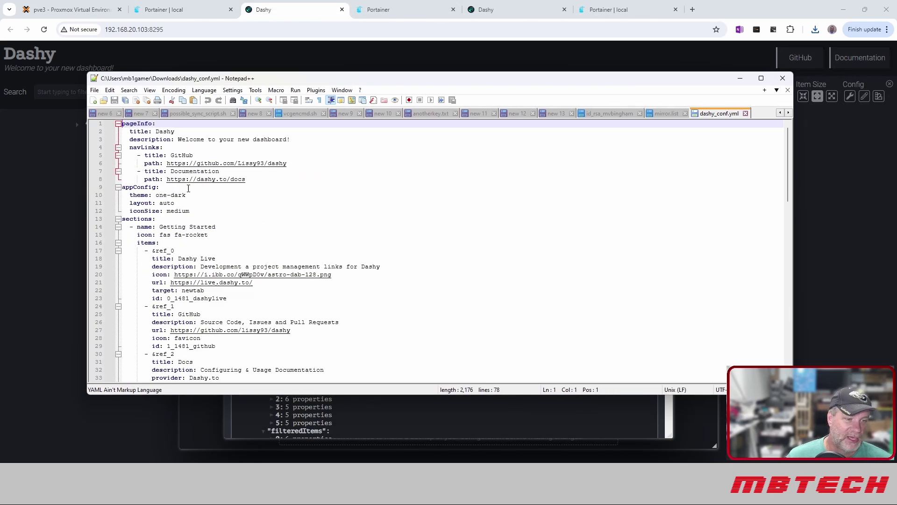
pyautogui.click(783, 79)
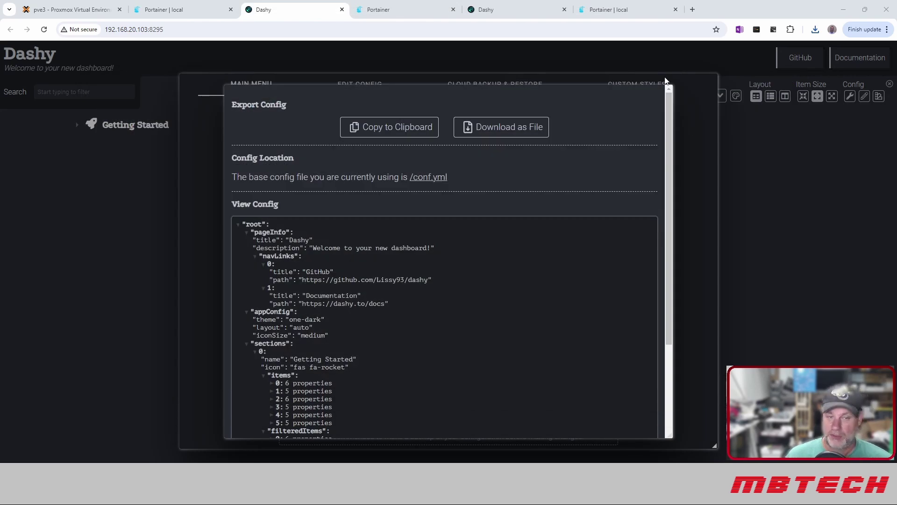
pyautogui.click(774, 192)
pyautogui.click(765, 360)
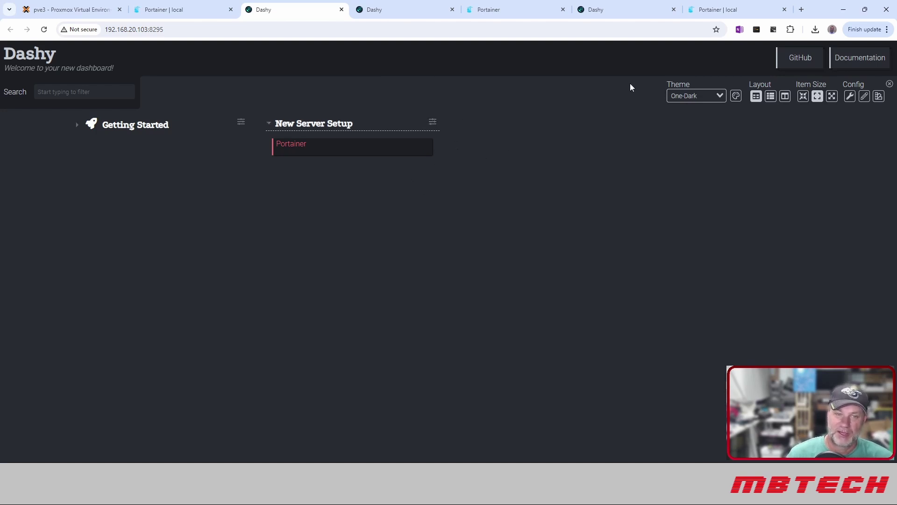
# Step: Switch to Portainer and open the dashy stack's compose file in the stack editor
pyautogui.click(169, 14)
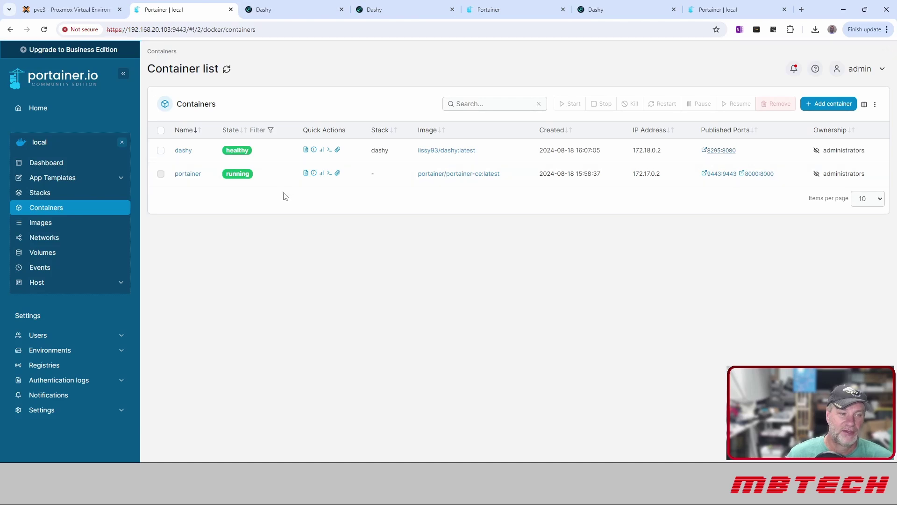
pyautogui.click(49, 193)
pyautogui.click(180, 153)
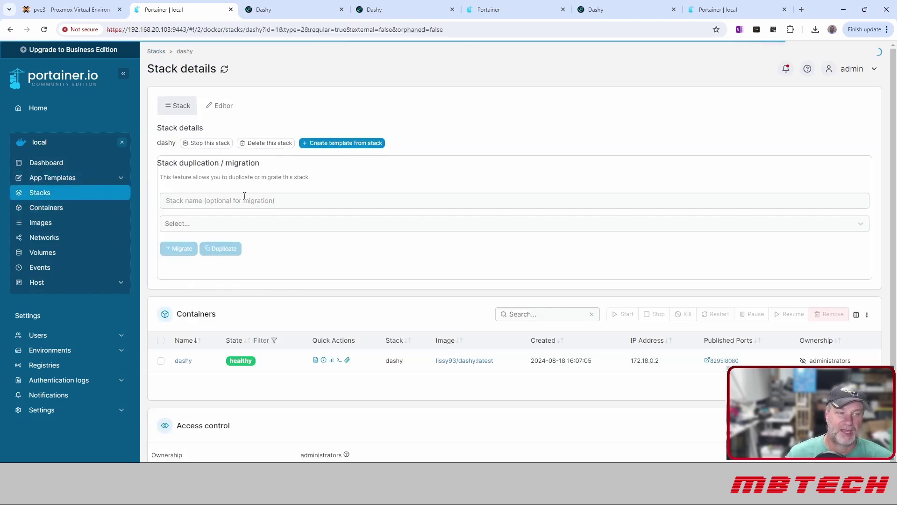
pyautogui.click(222, 107)
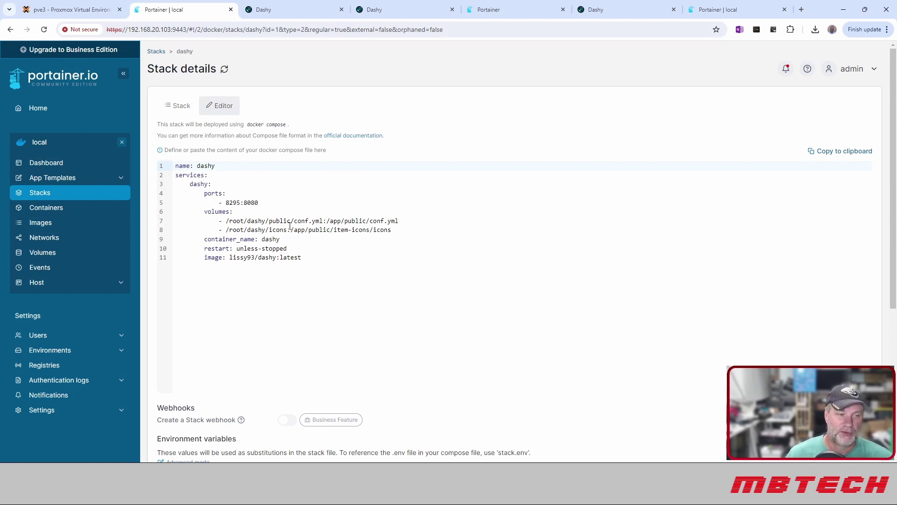
# Step: Review the dashy stack's compose file and settings, highlighting the container port 8080 in the port mapping
pyautogui.scroll(-5, 293, 273)
pyautogui.scroll(5, 308, 269)
pyautogui.click(229, 203)
pyautogui.moveTo(229, 204); pyautogui.dragTo(258, 203)
pyautogui.click(315, 195)
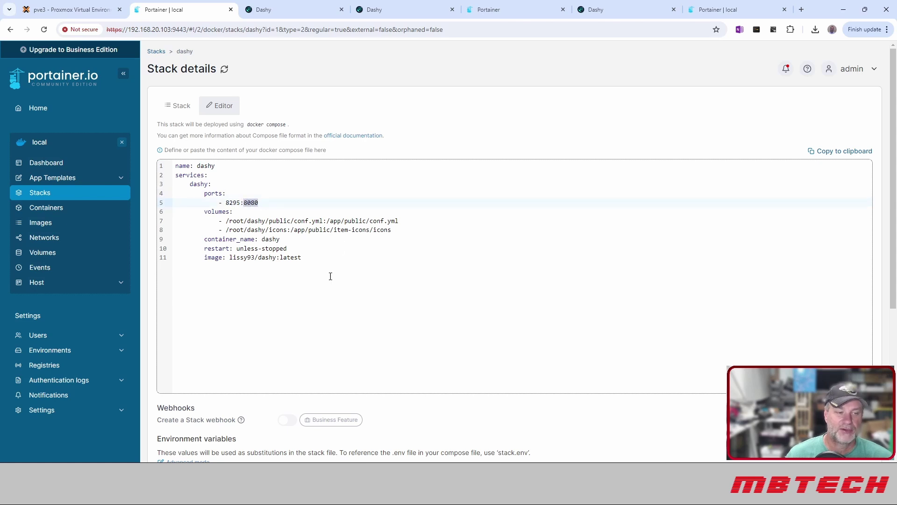
pyautogui.scroll(-6, 329, 283)
pyautogui.scroll(6, 328, 279)
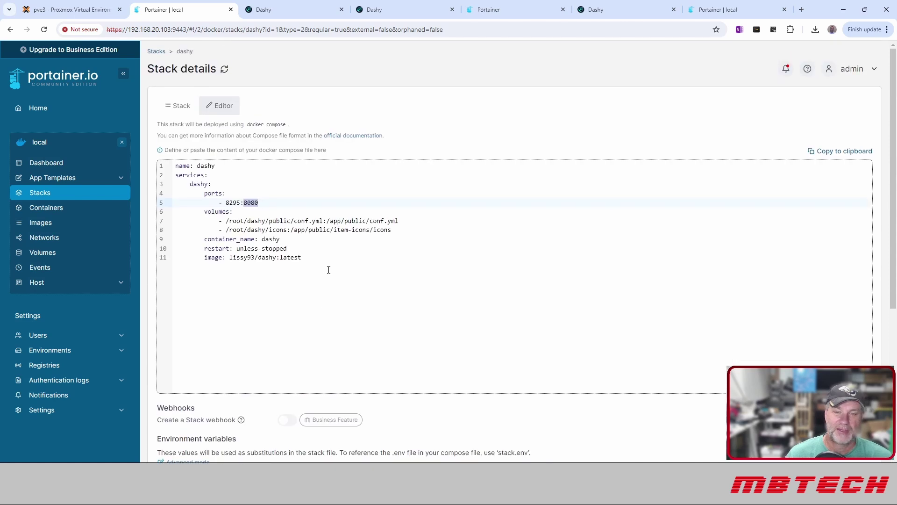